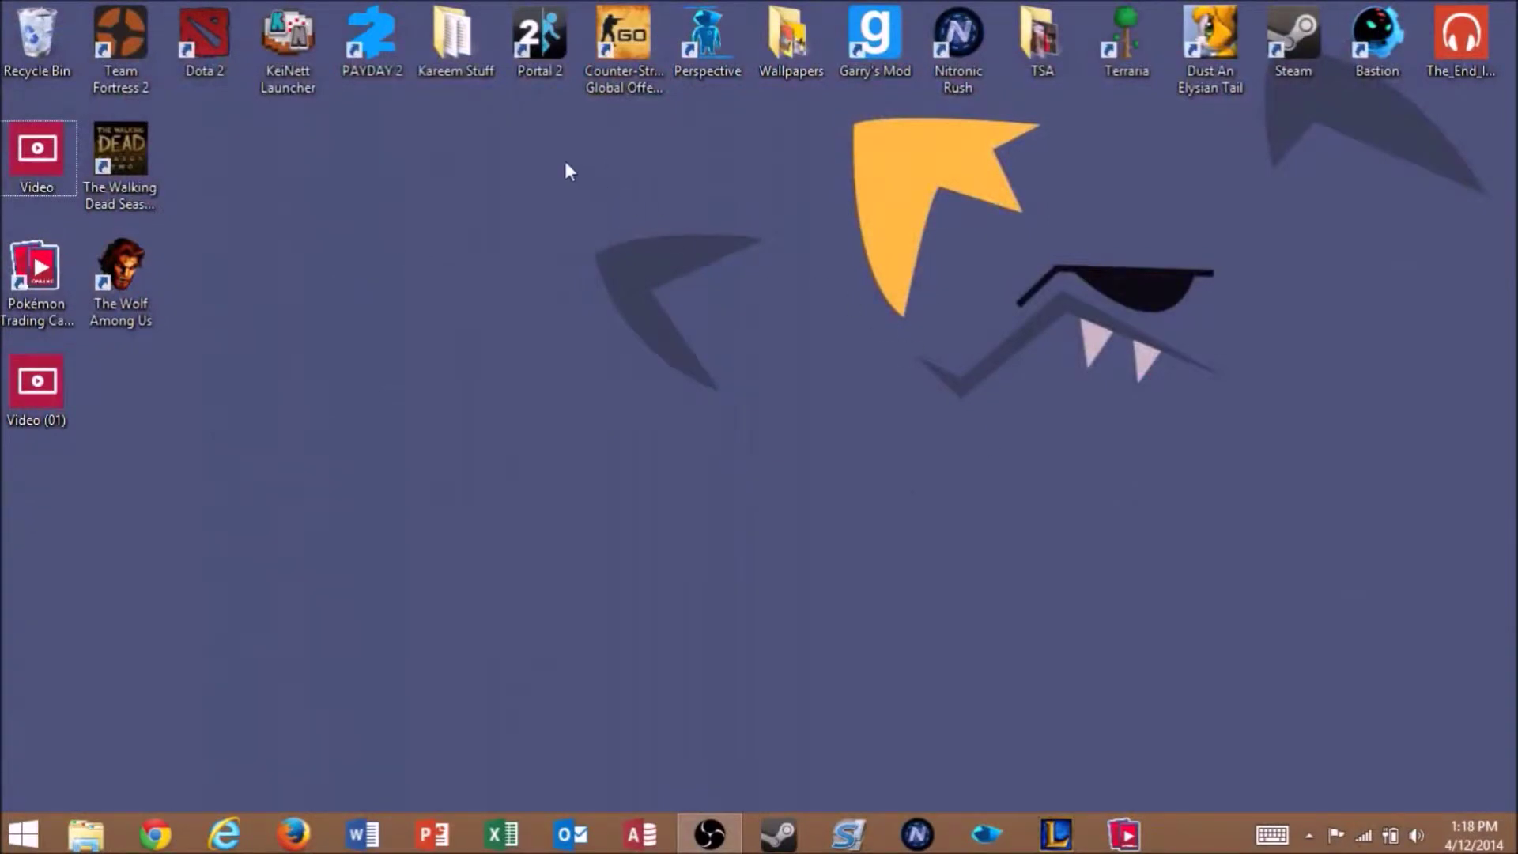
- Search the web for 'pokkemmo download' and open the official PokeMMO download page
mouse_move(566, 162)
left_mouse_down()
mouse_move(832, 479)
mouse_move(815, 441)
mouse_move(805, 525)
mouse_move(832, 480)
mouse_move(823, 532)
left_mouse_up()
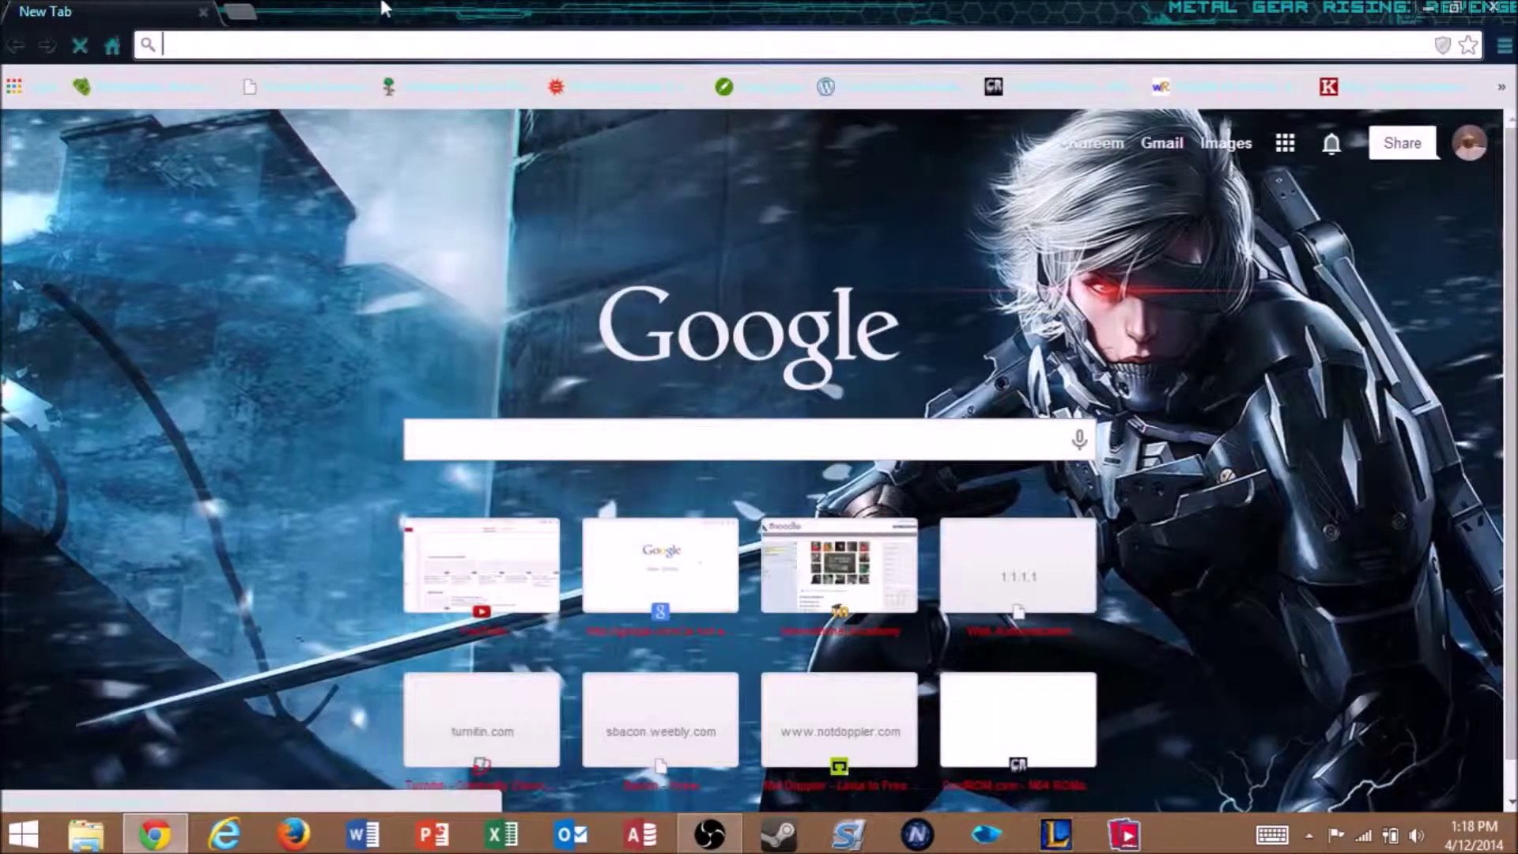
type("pokk")
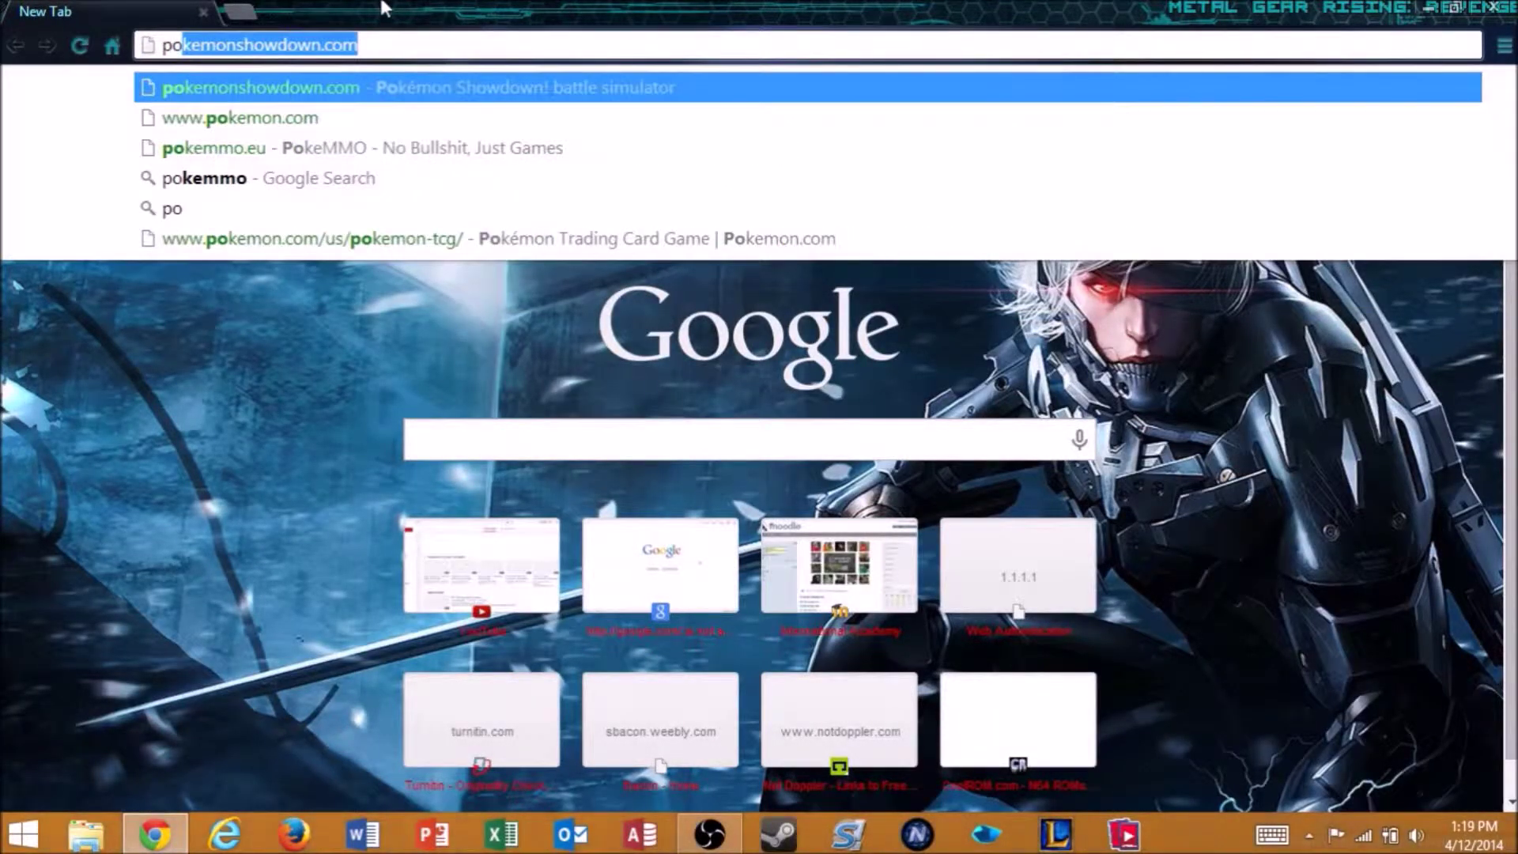
type("emmo")
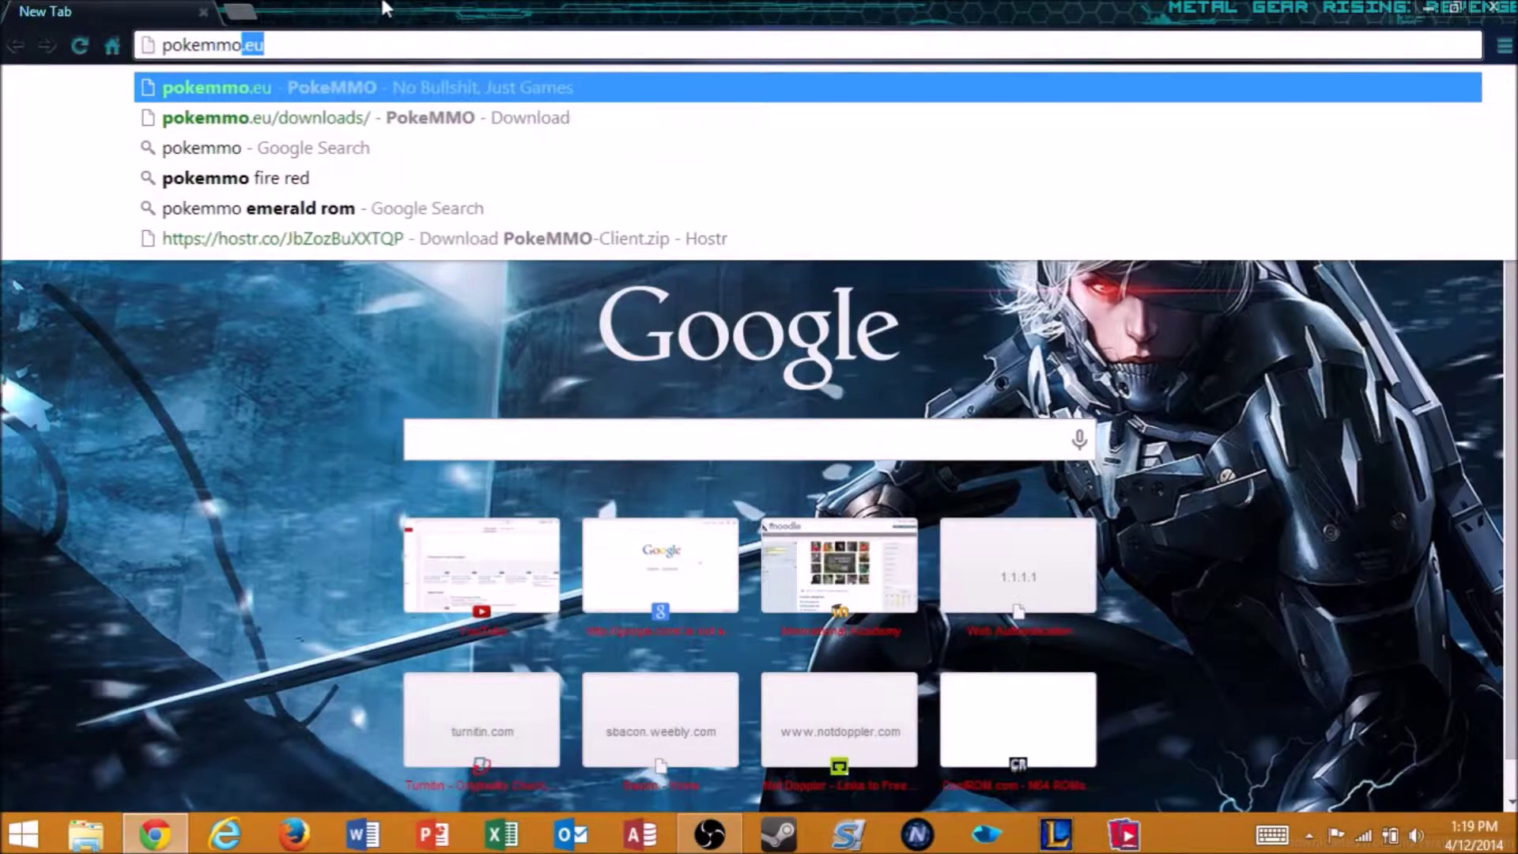
type(" download")
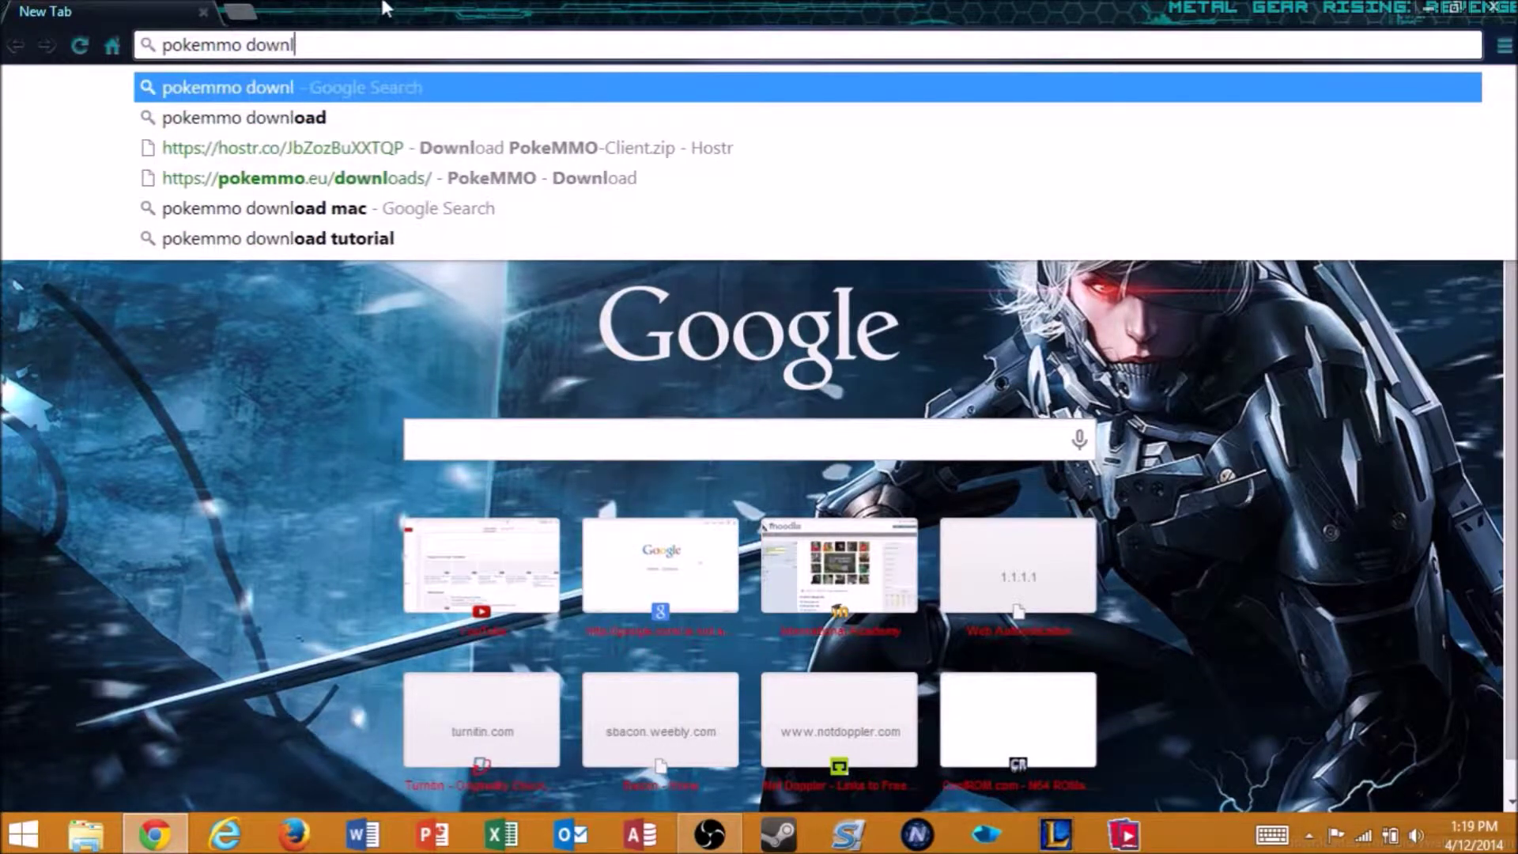
key("Return")
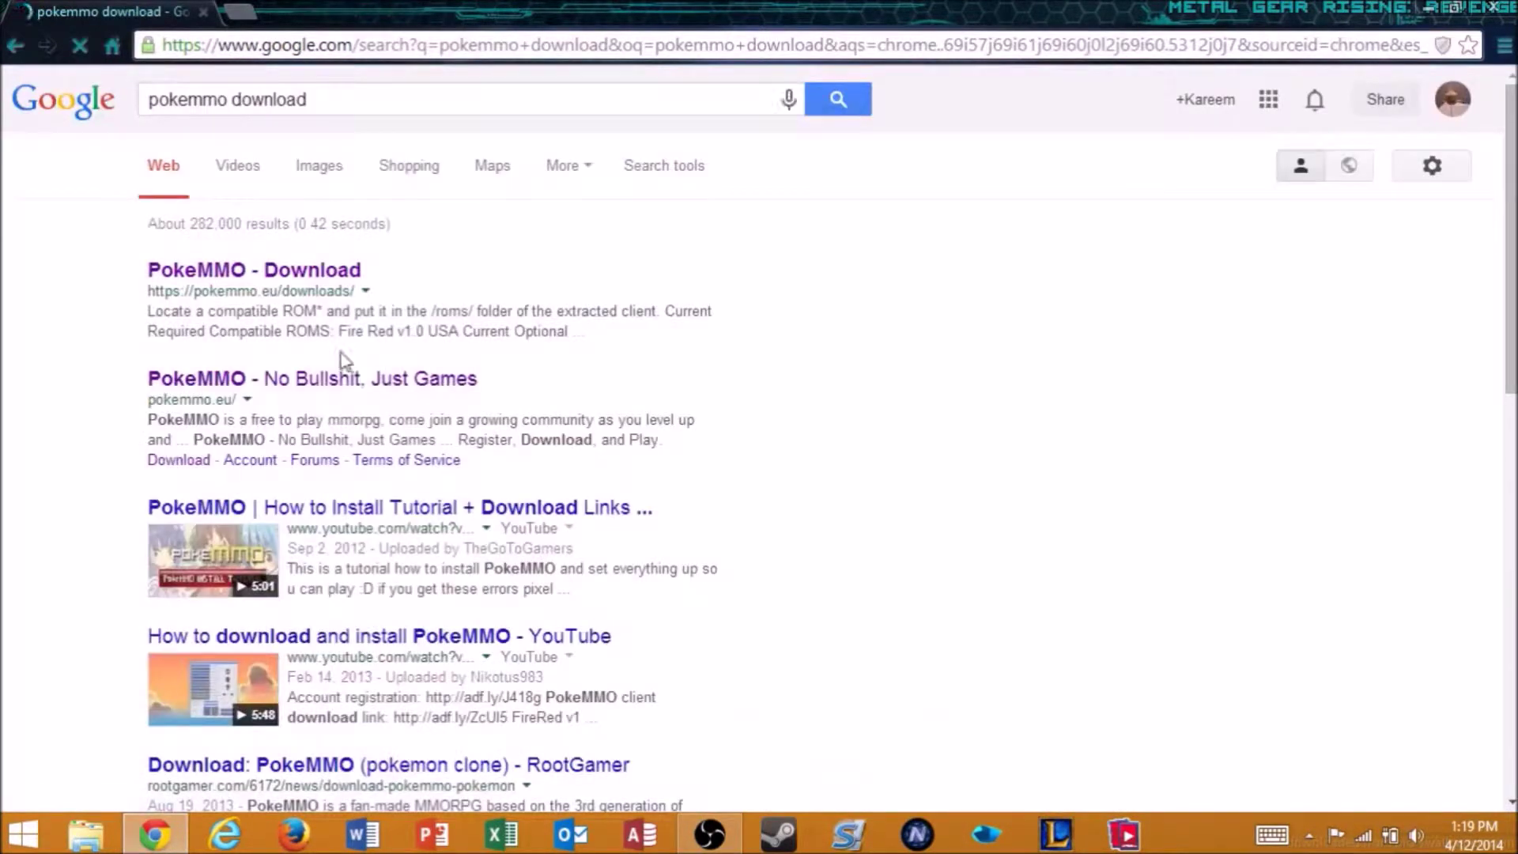
left_click(325, 272)
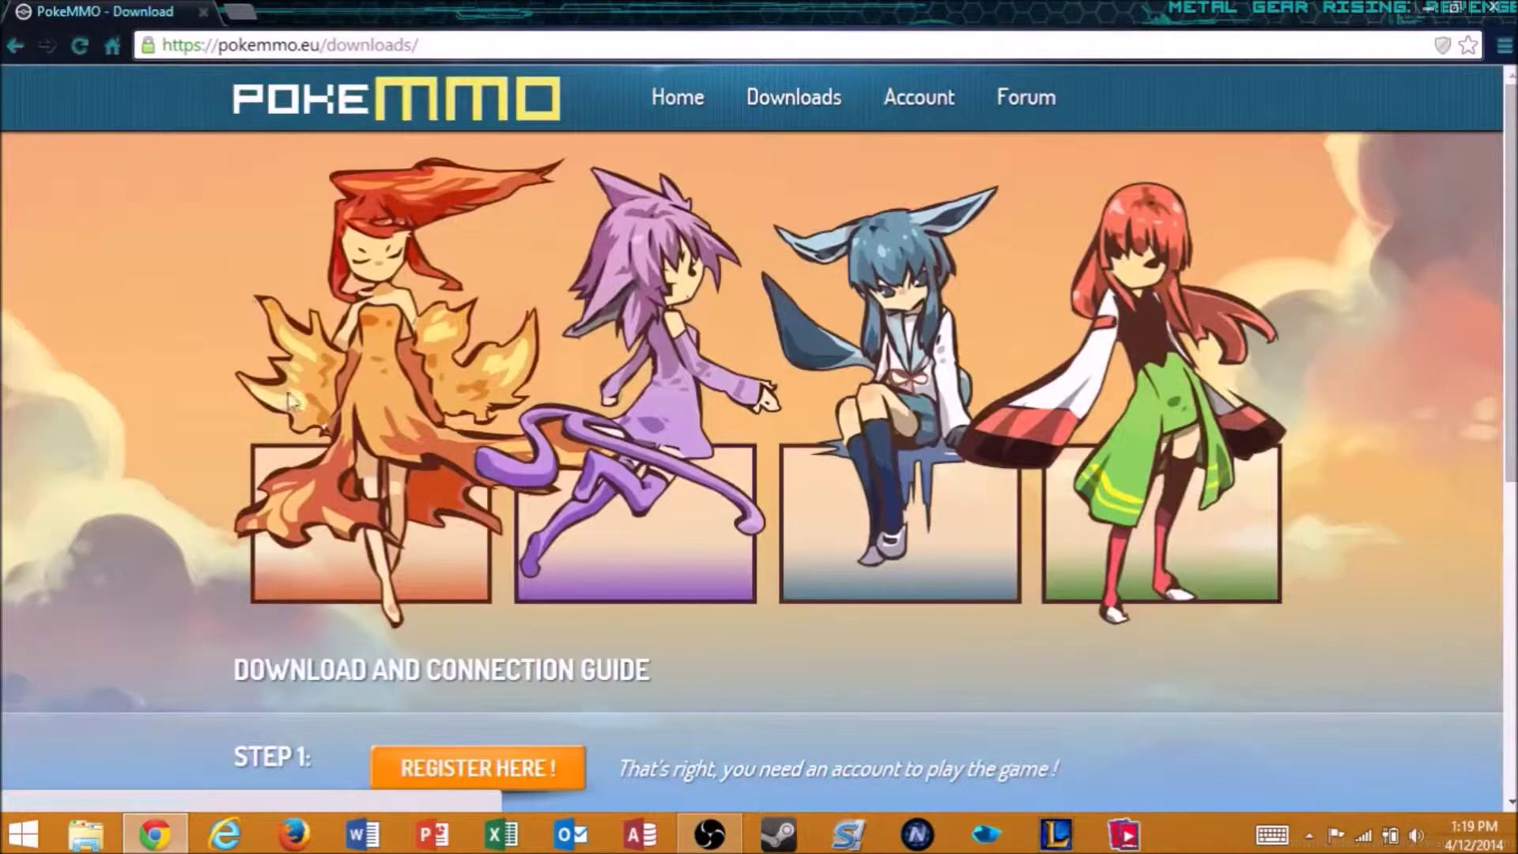
- Download the PokeMMO client archive from the mirror link and save it to the Desktop
scroll(587, 354, "down", 7)
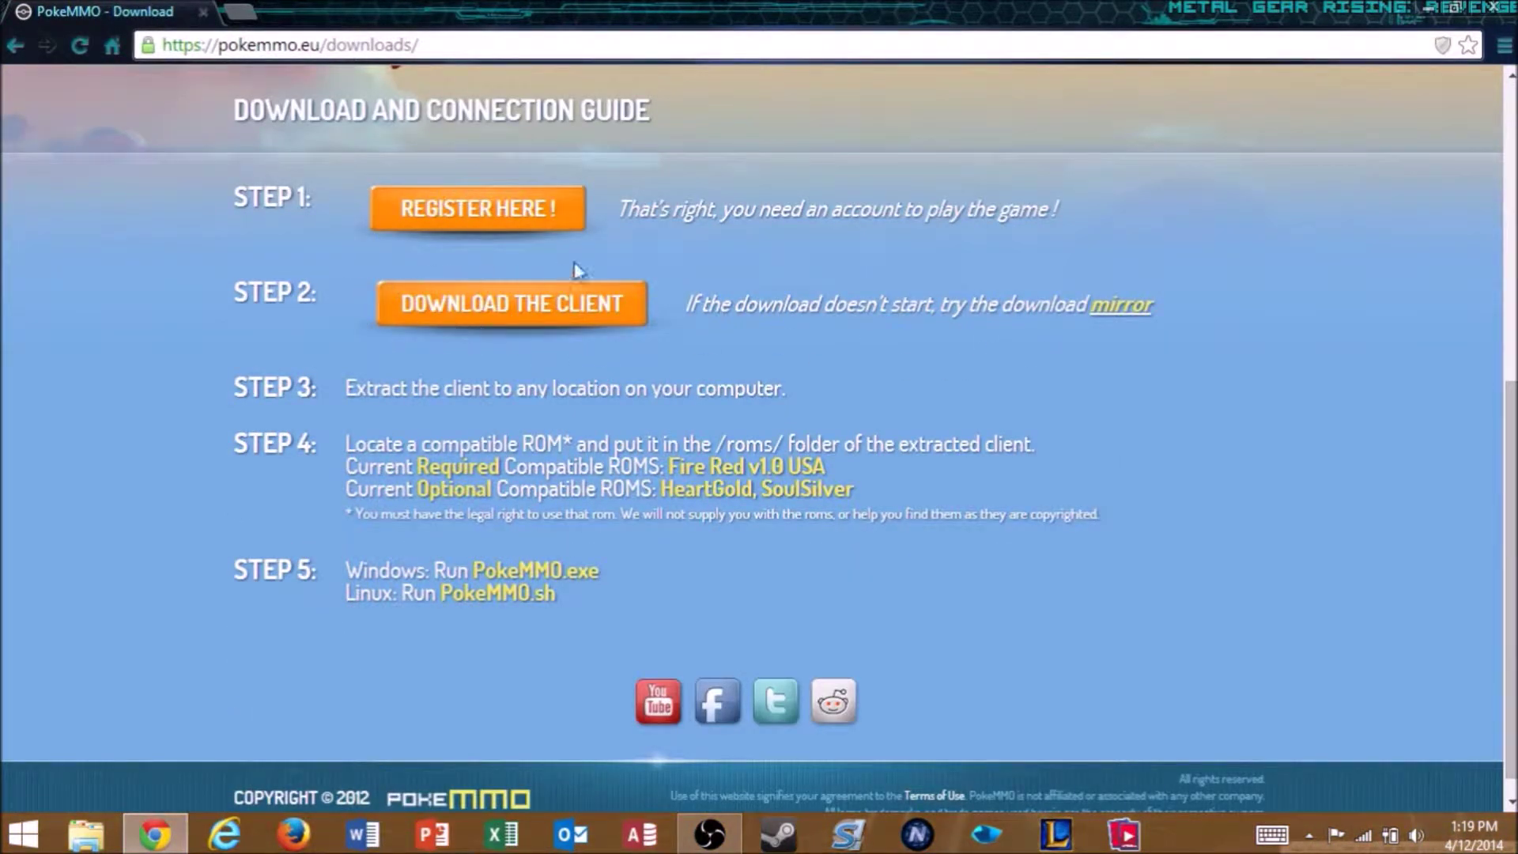
left_click(1111, 307)
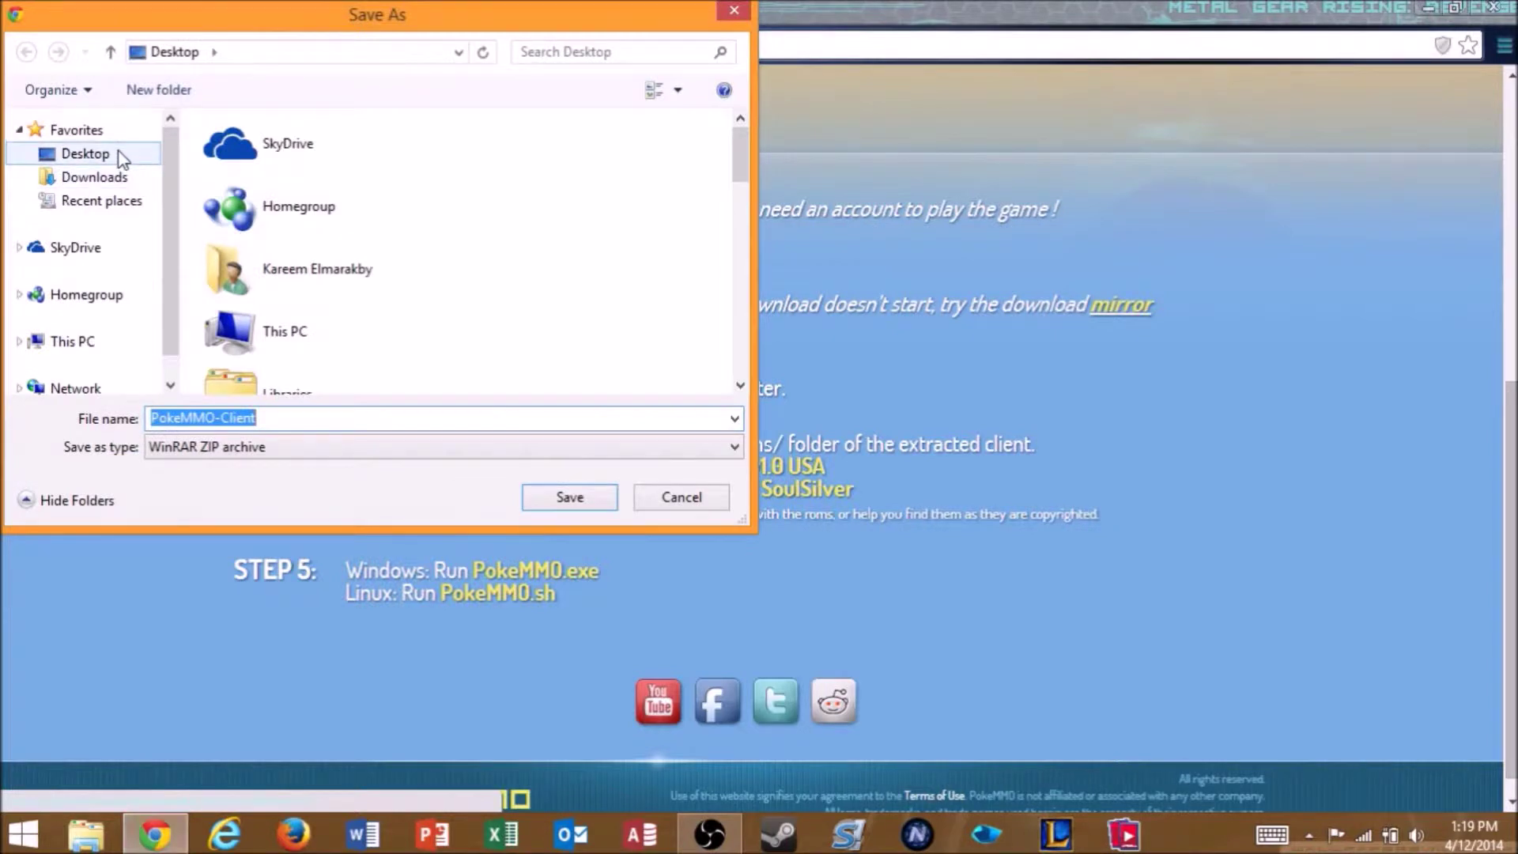
left_click(540, 497)
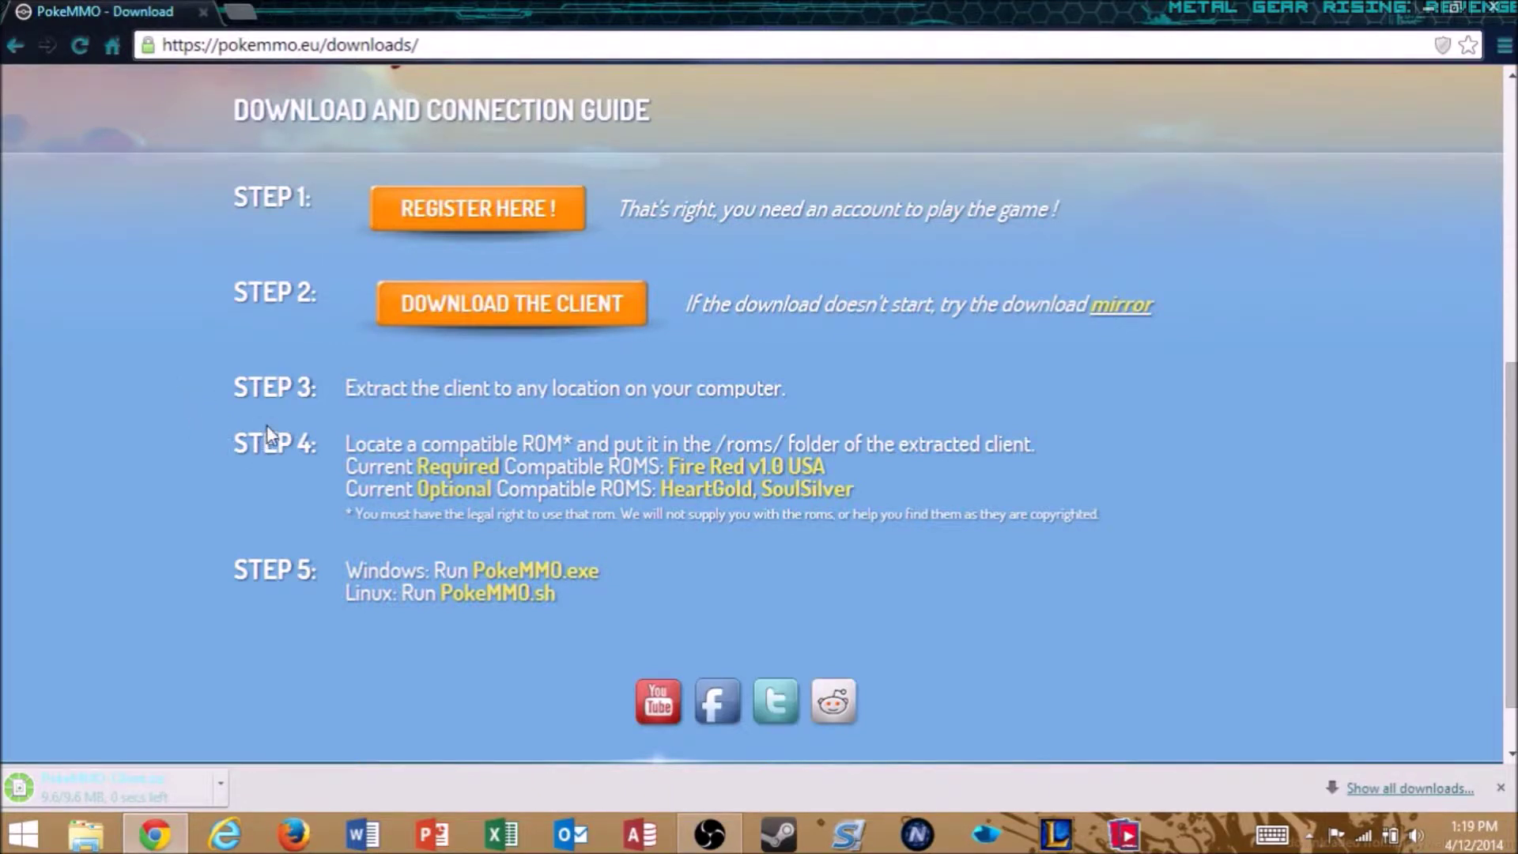
left_click(234, 14)
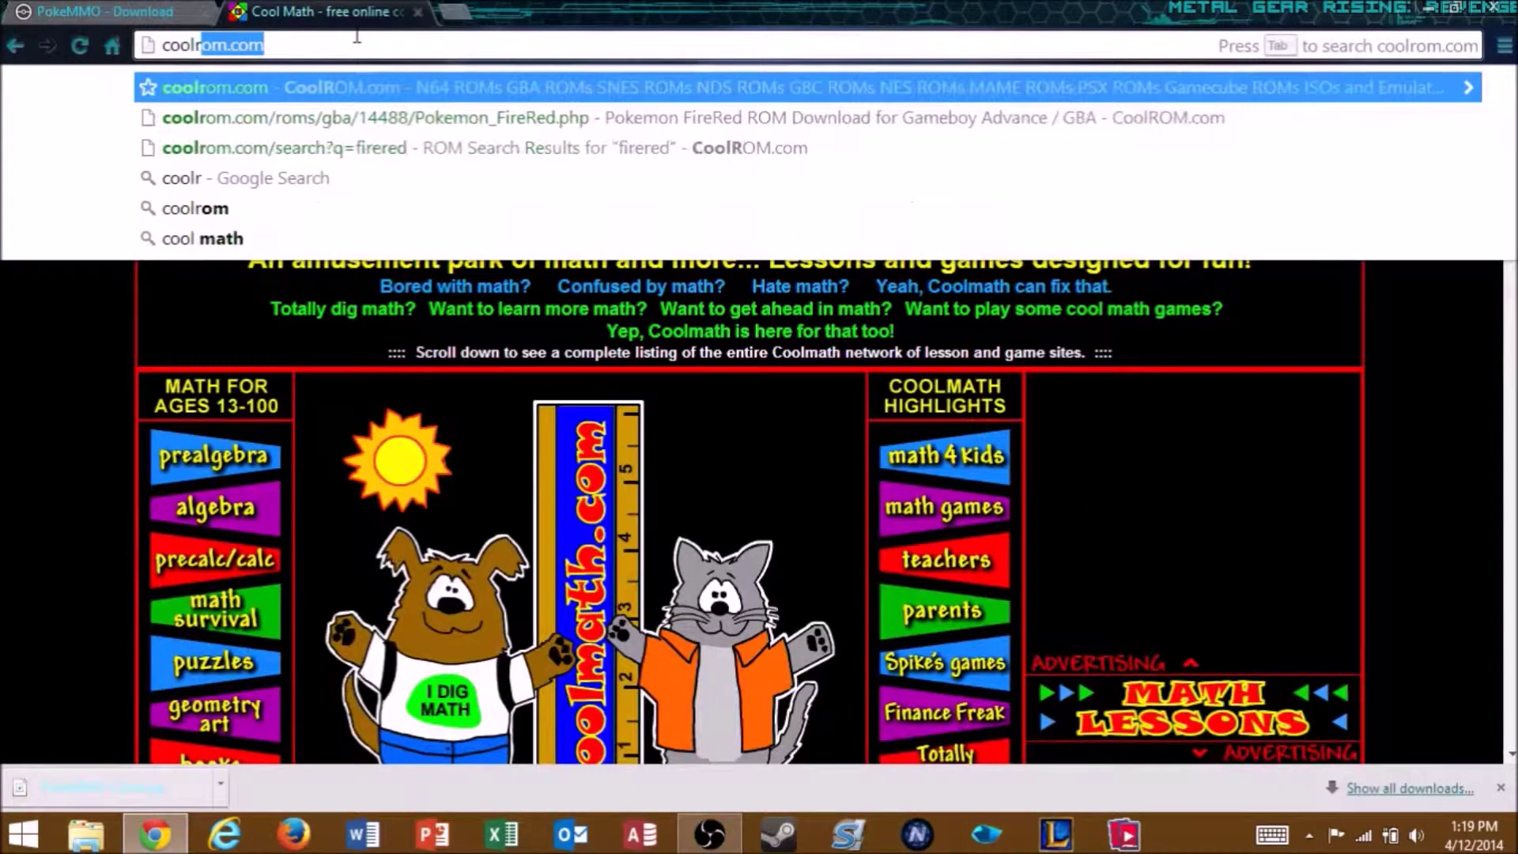
- Go to CoolROM, search for 'firered' and open the Pokemon FireRed ROM page
key("Return")
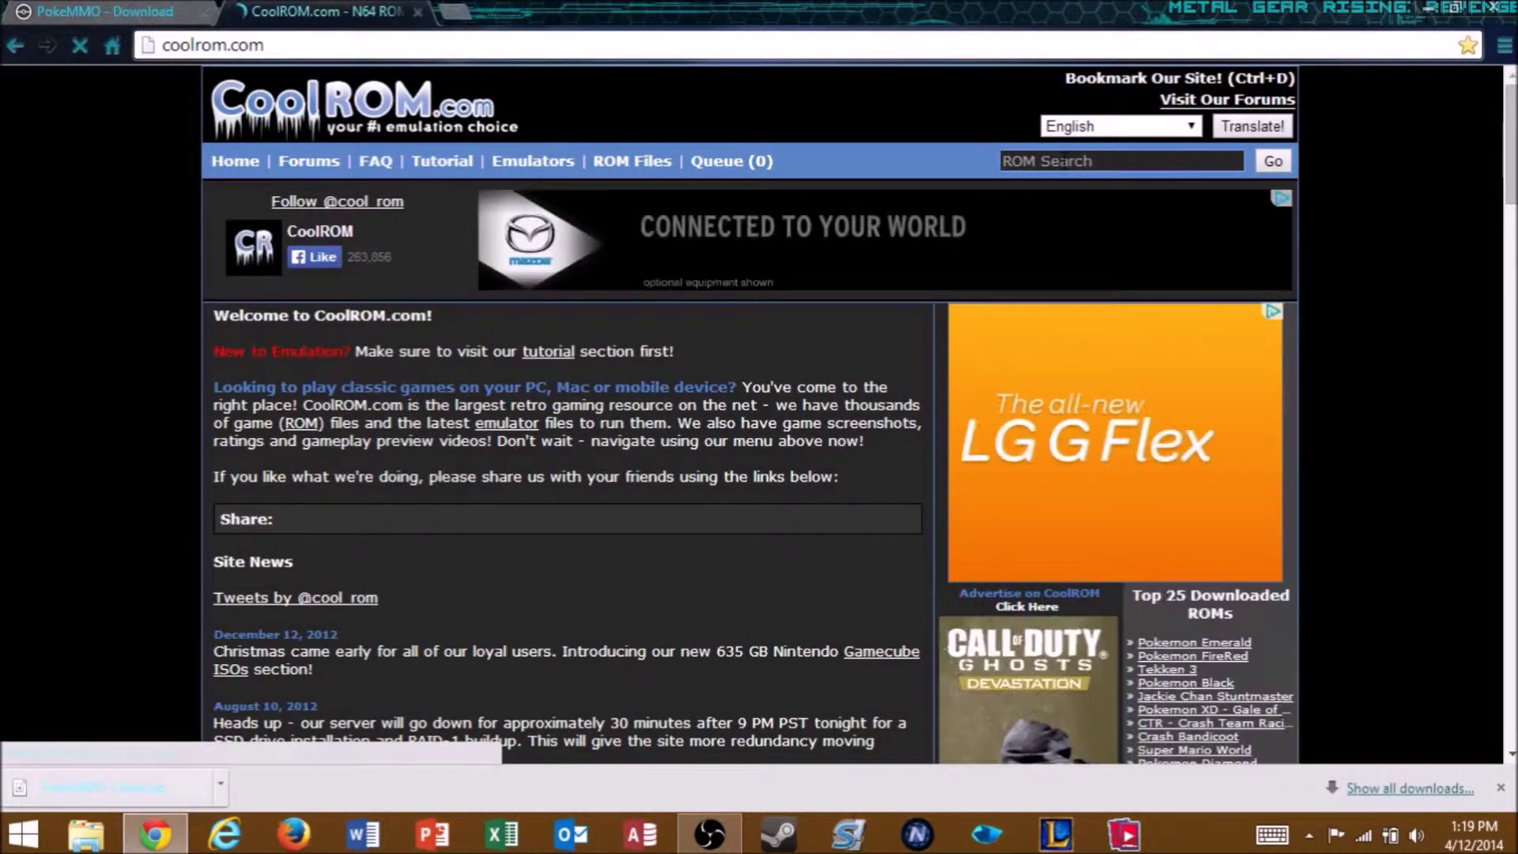
left_click(1065, 161)
type("red")
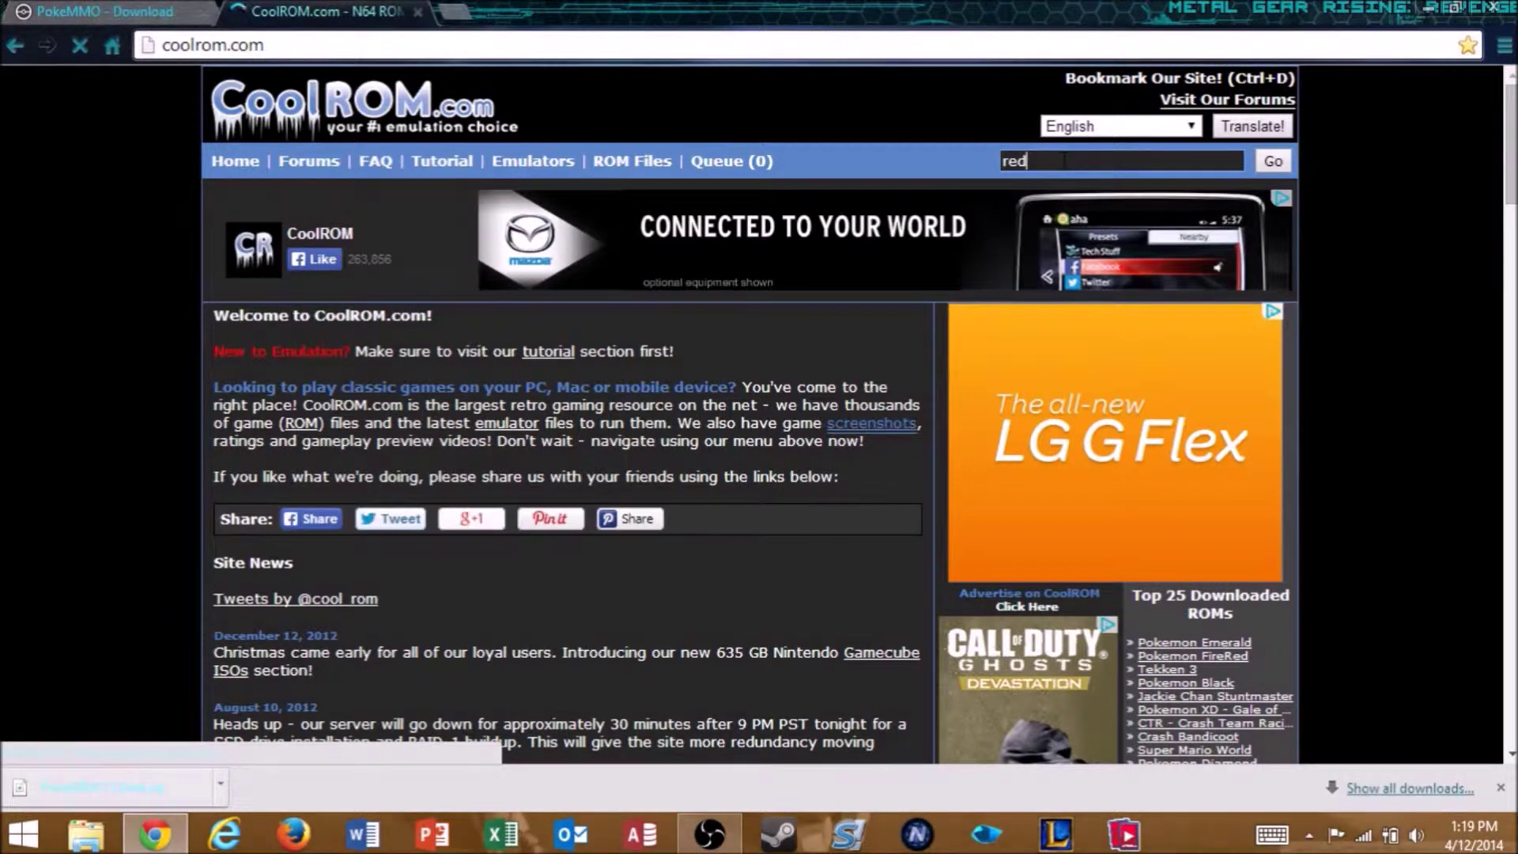
key("BackSpace")
key("BackSpace")
key("BackSpace")
type("f")
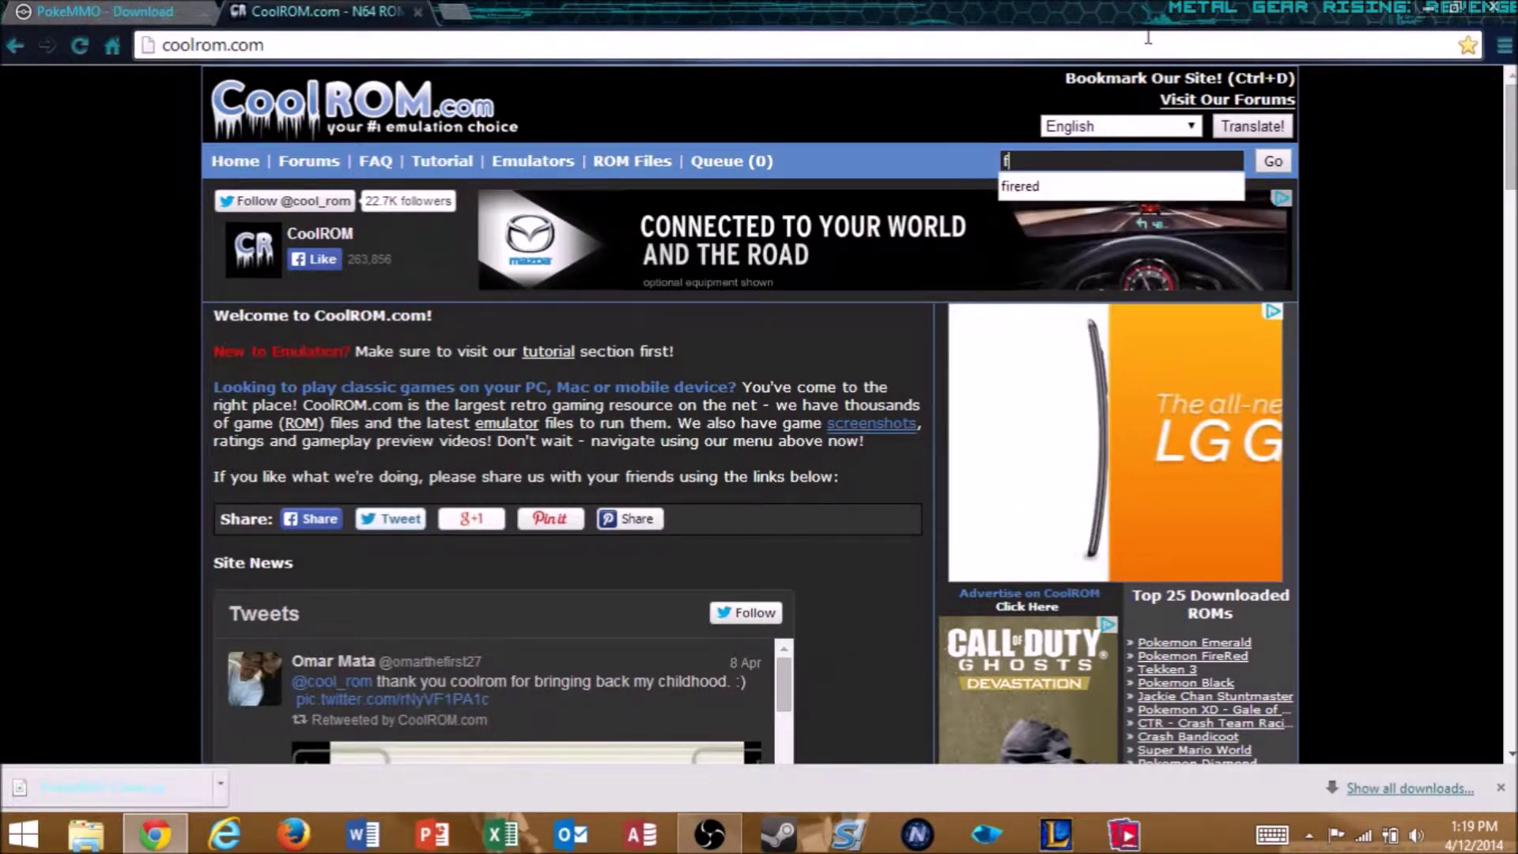
type("irered")
key("Return")
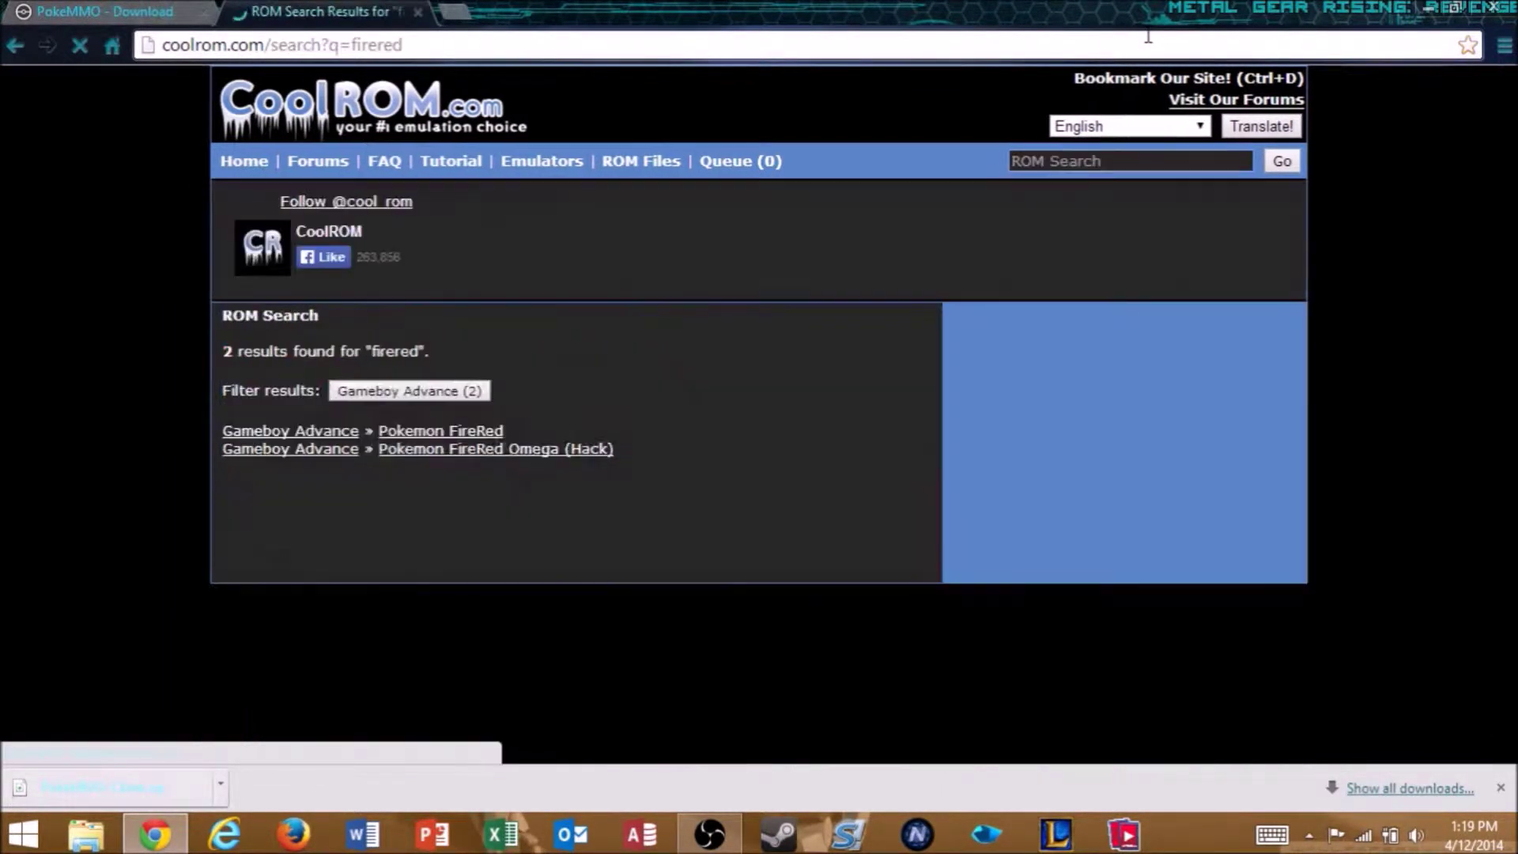
left_click(473, 434)
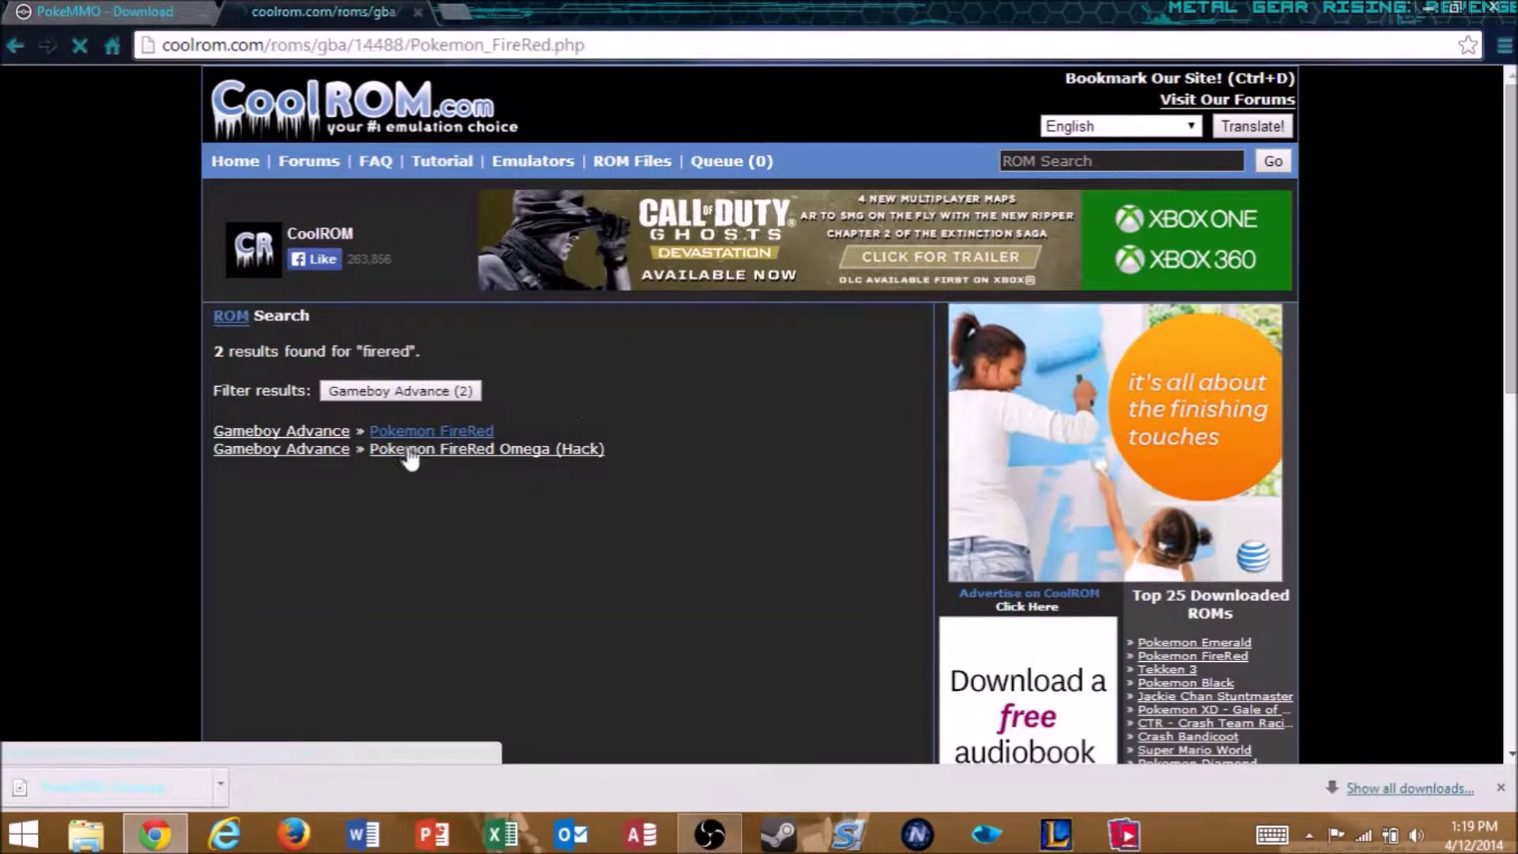
- Download the FireRed ROM via the alternative download link and save it to the Desktop
scroll(552, 382, "down", 12)
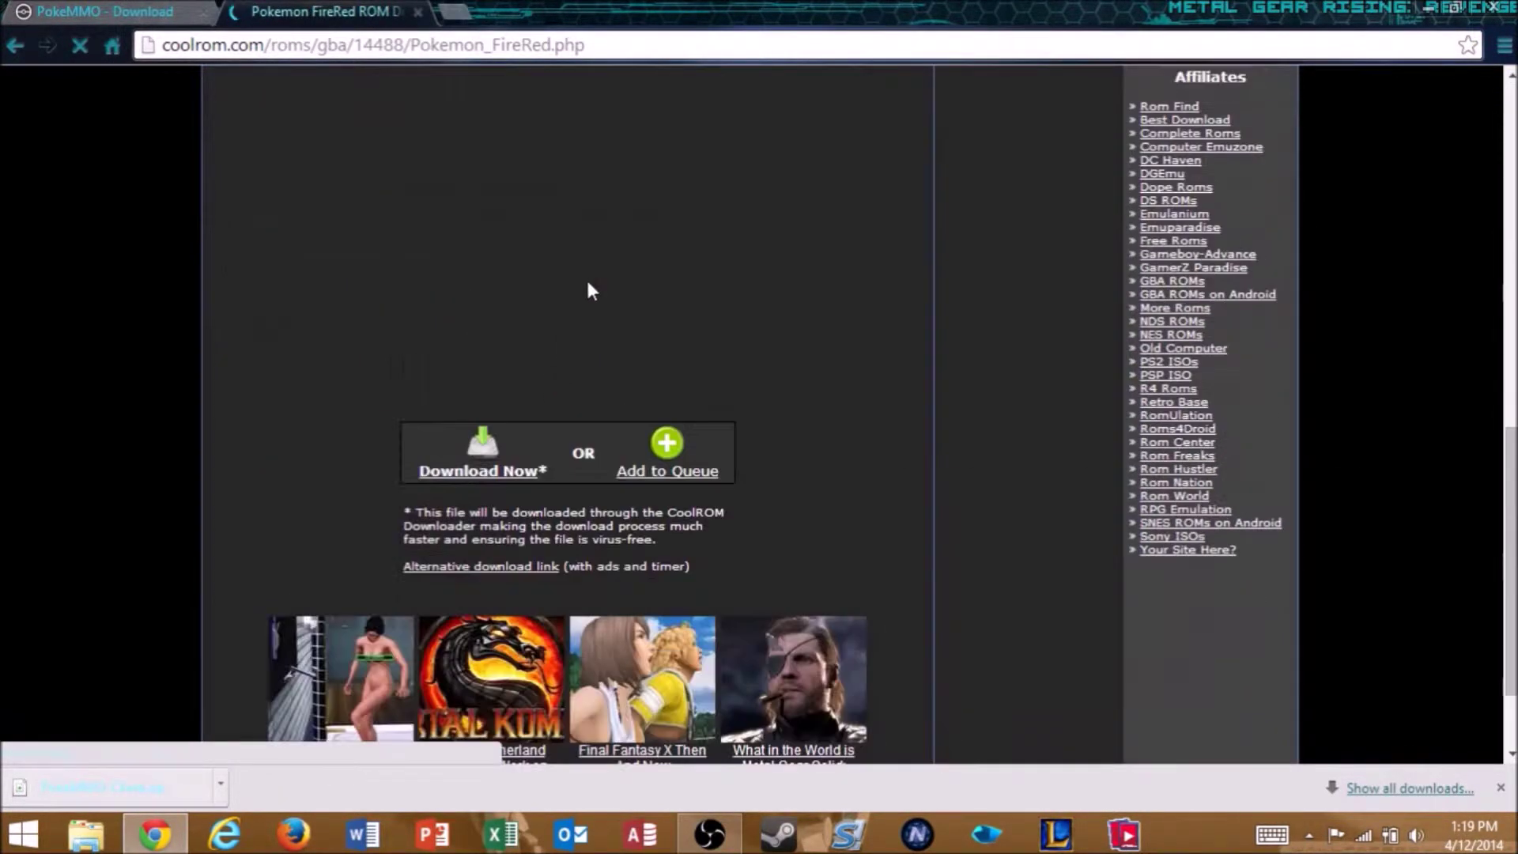
scroll(589, 291, "down", 3)
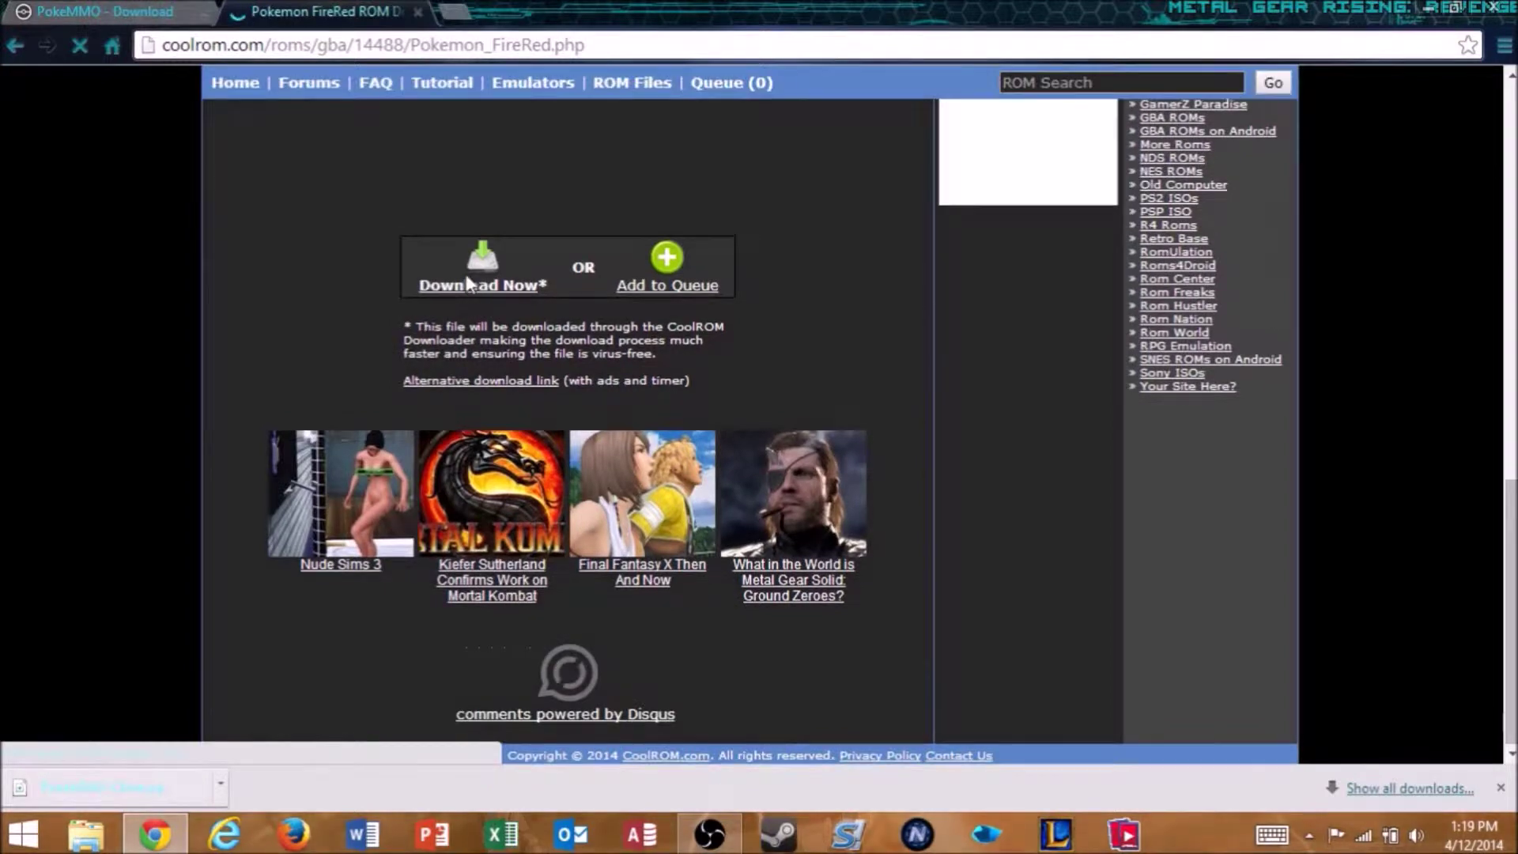
left_click(521, 388)
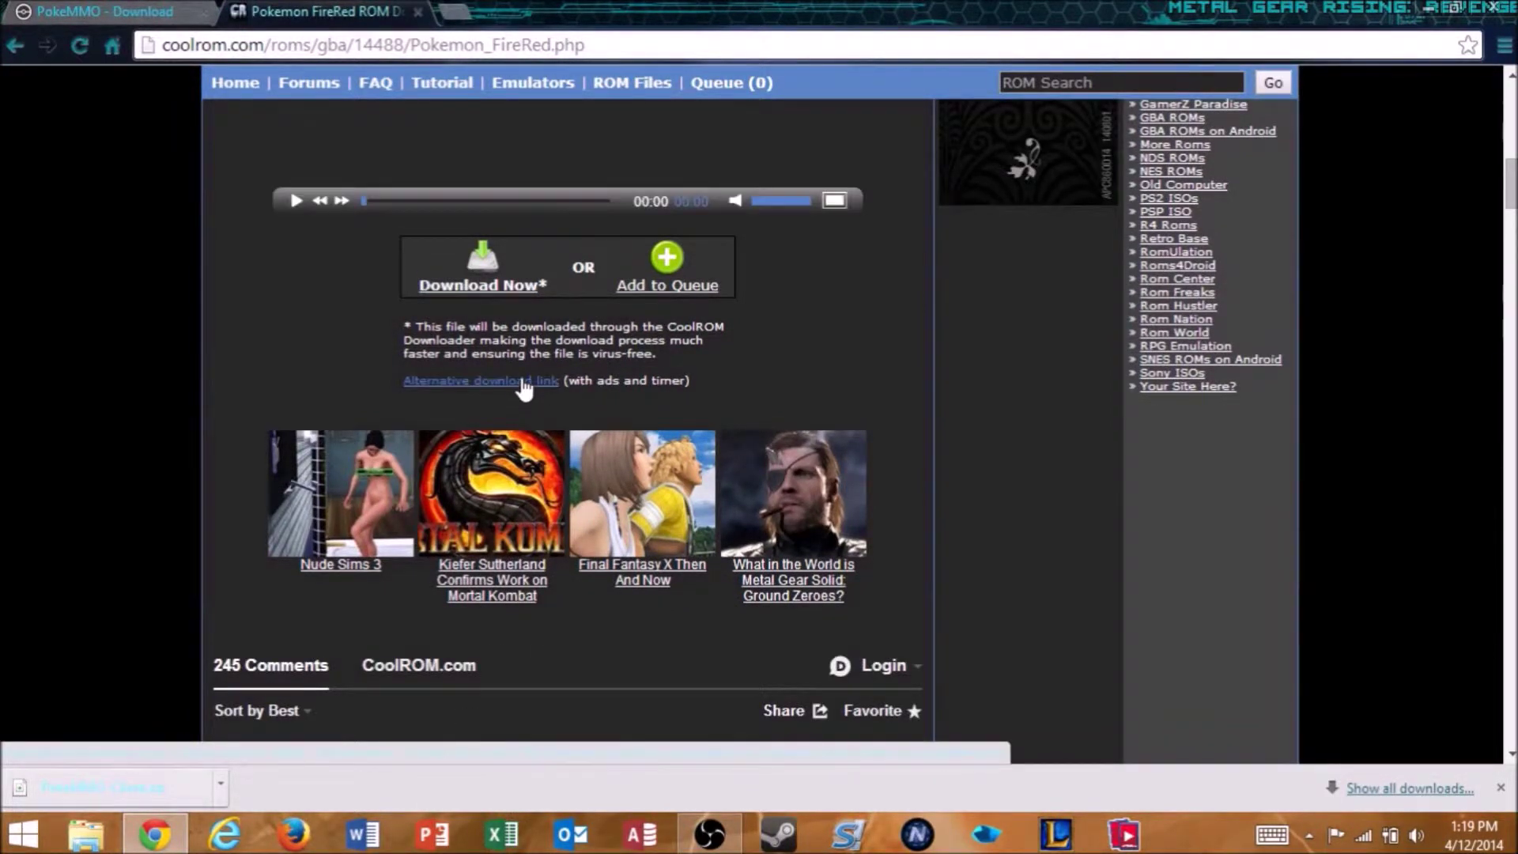
left_click(524, 385)
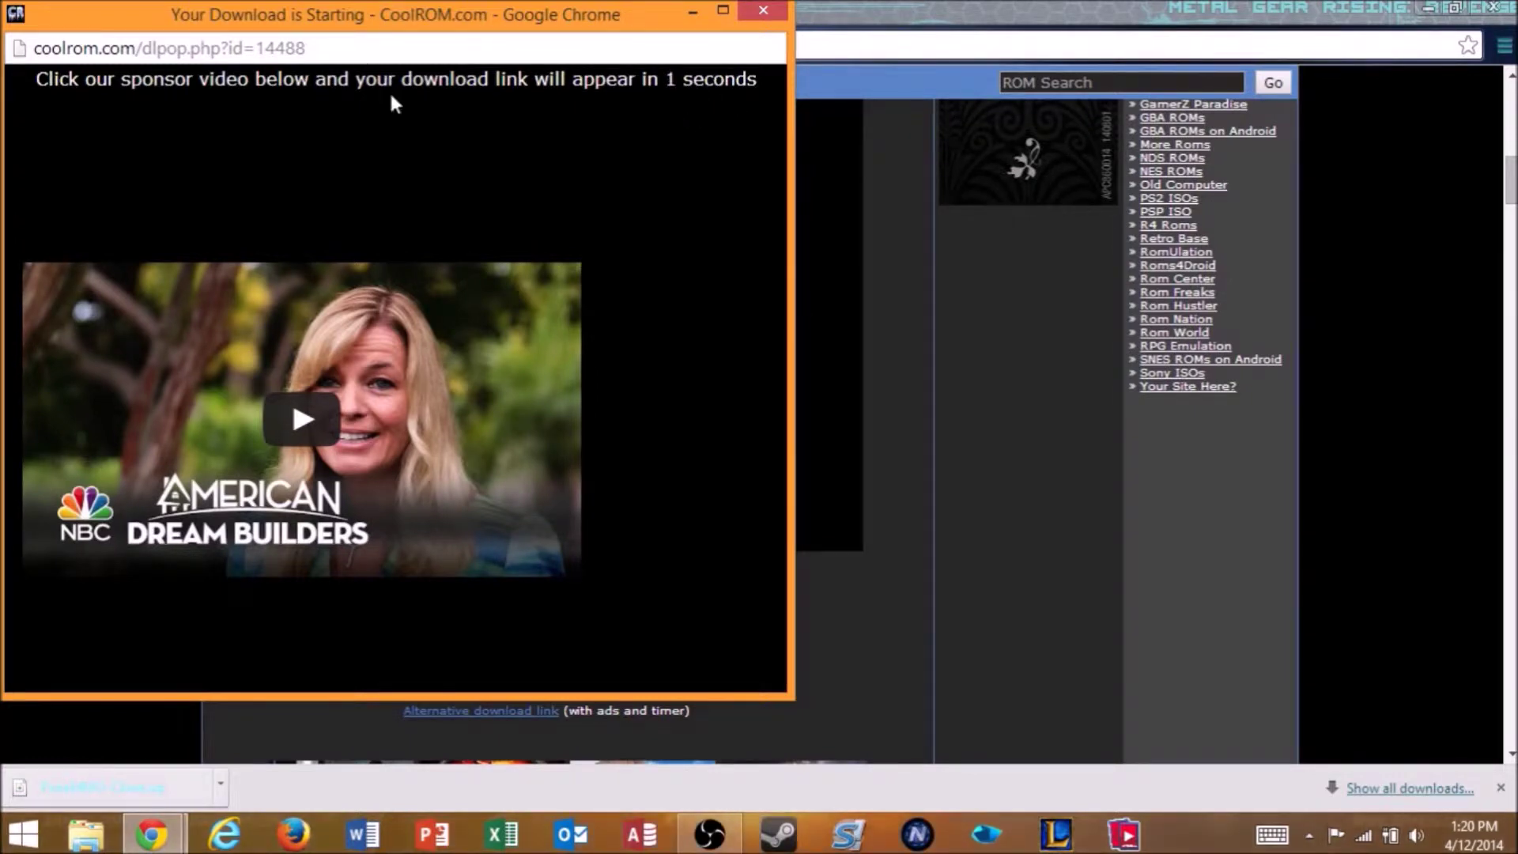
left_click(385, 121)
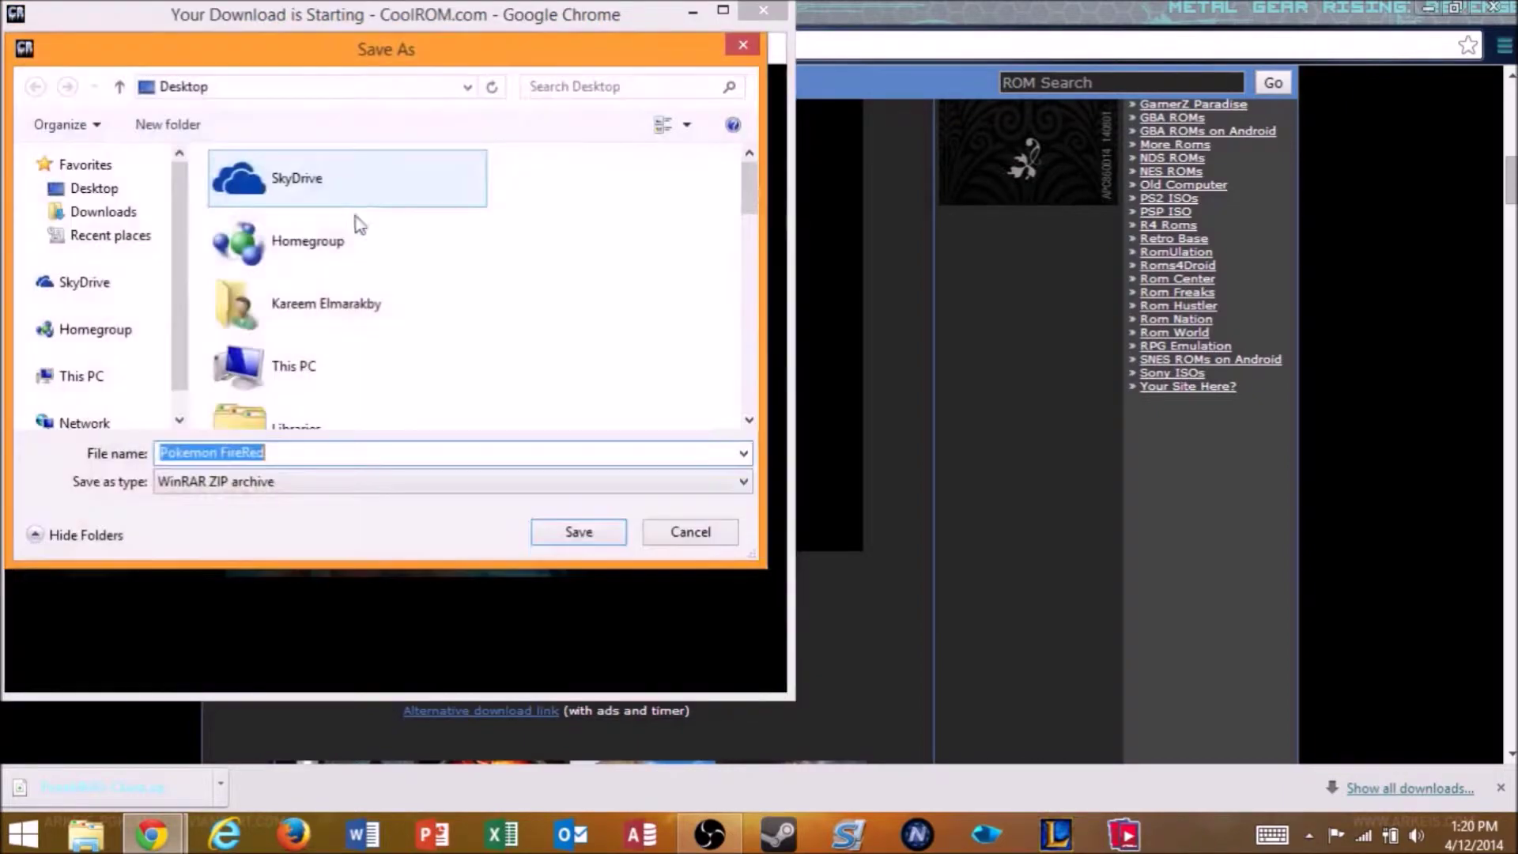
left_click(94, 190)
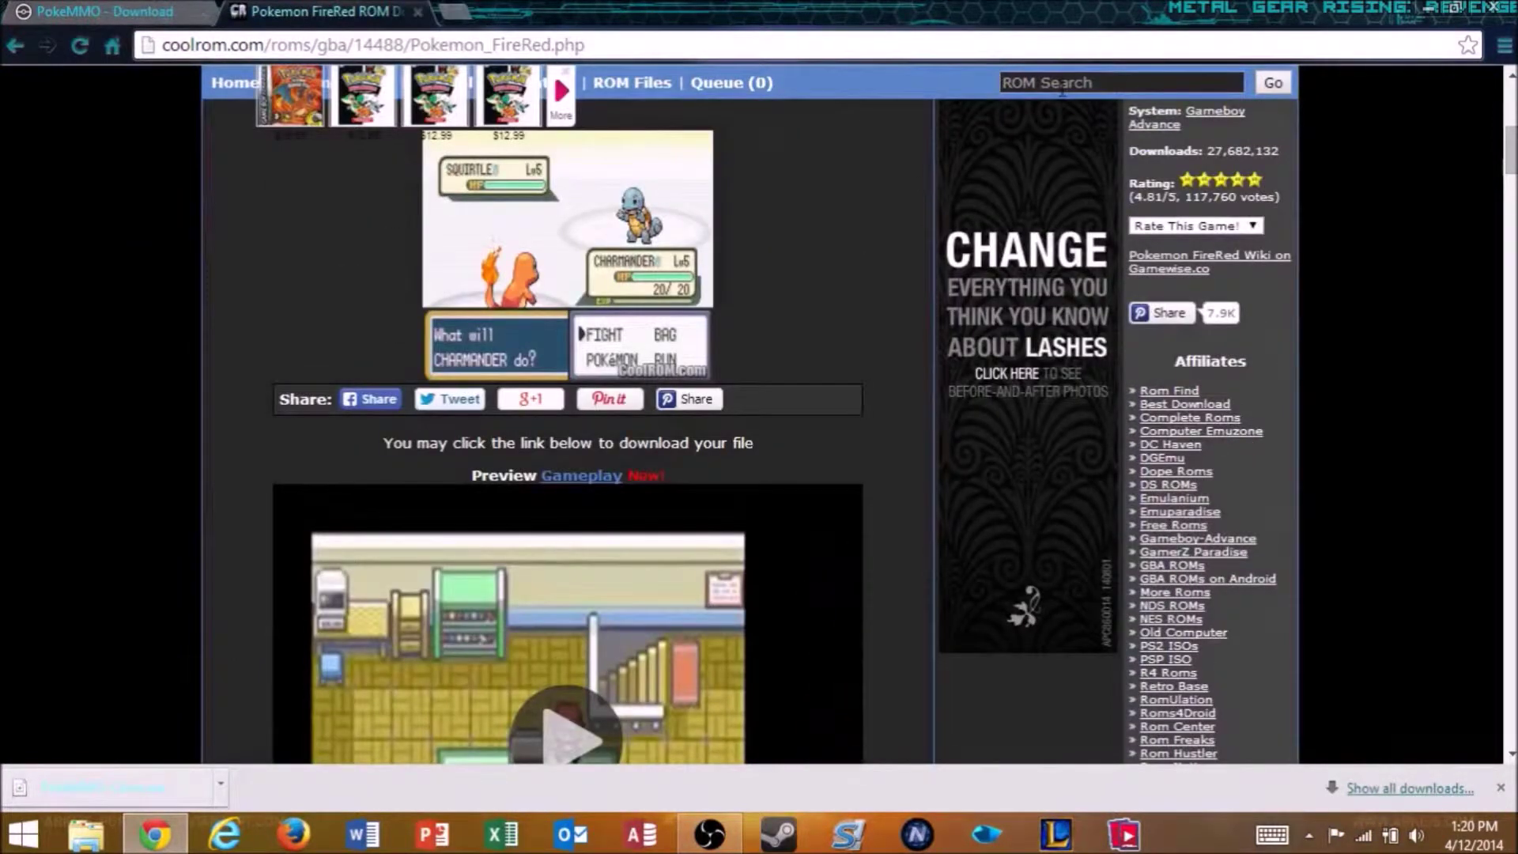
- Search CoolROM for HeartGold, open the Pokemon HeartGold page and use its alternative download link
left_click(1062, 83)
type("hear")
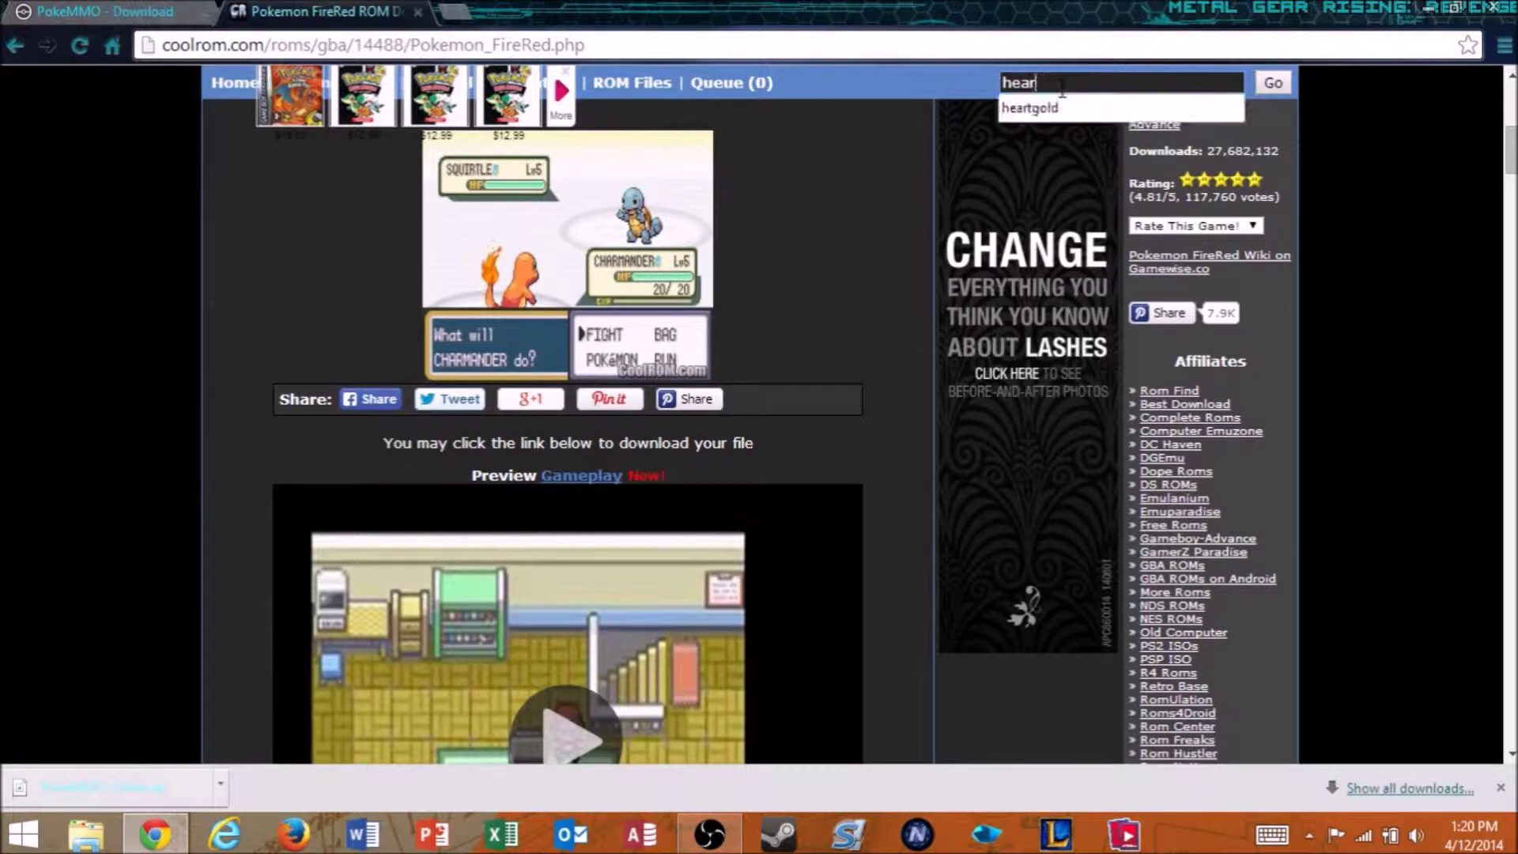
type("ld")
key("Return")
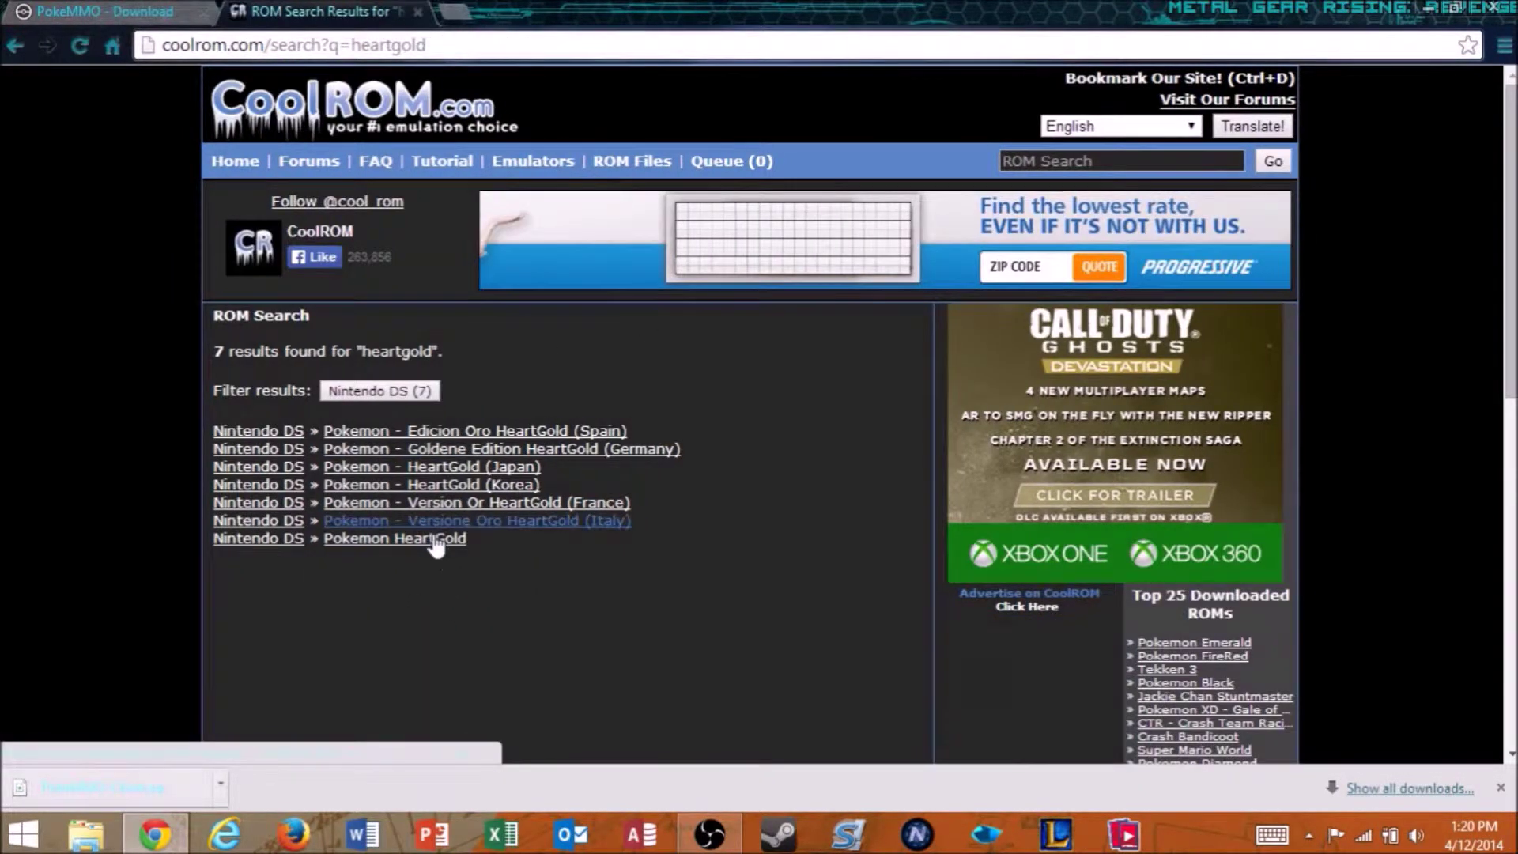
left_click(435, 540)
scroll(454, 591, "down", 10)
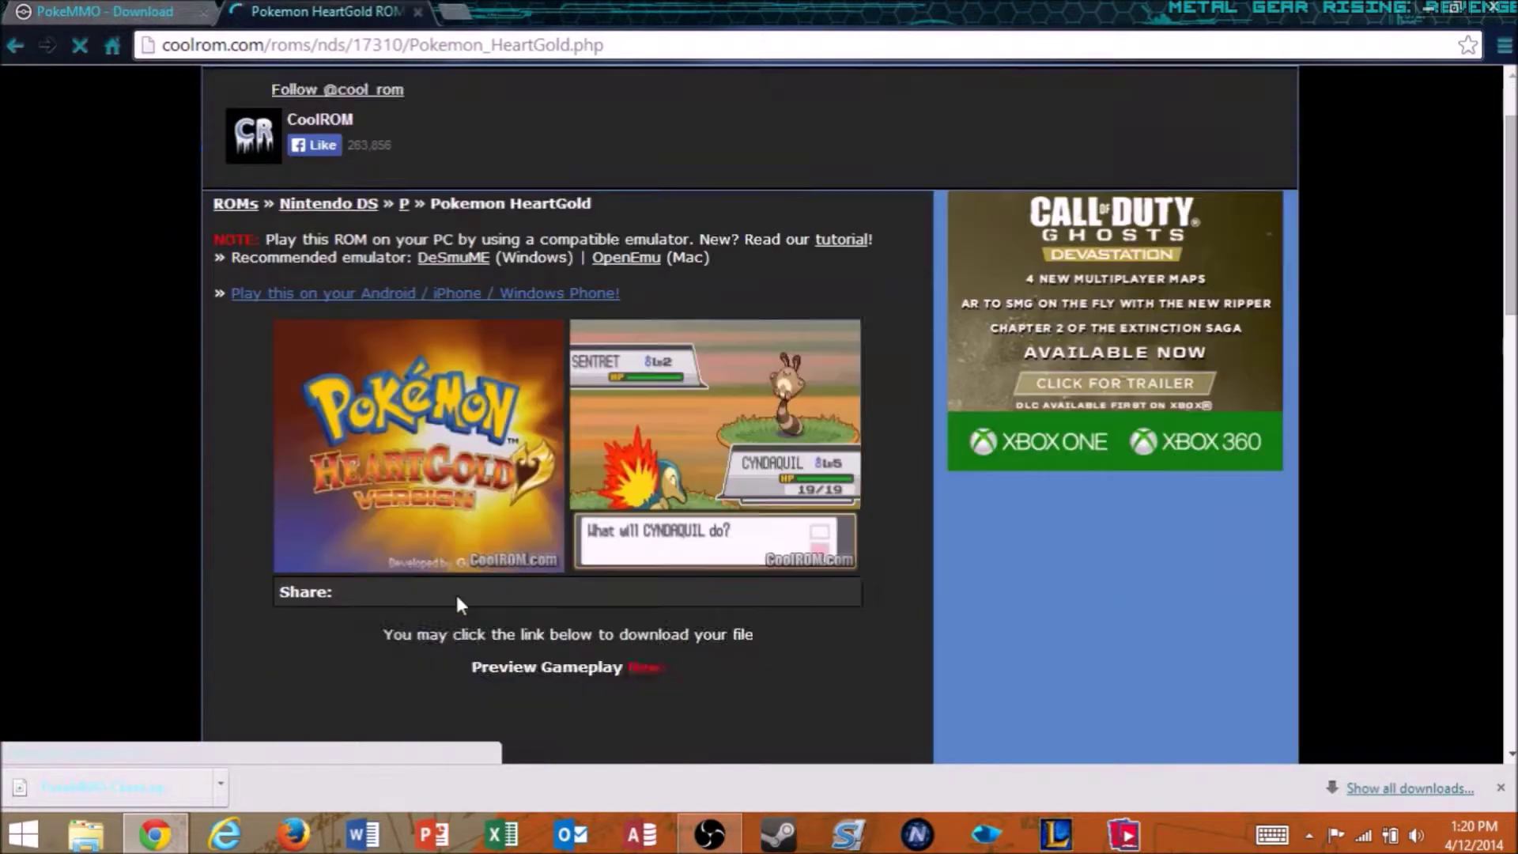
scroll(461, 601, "down", 8)
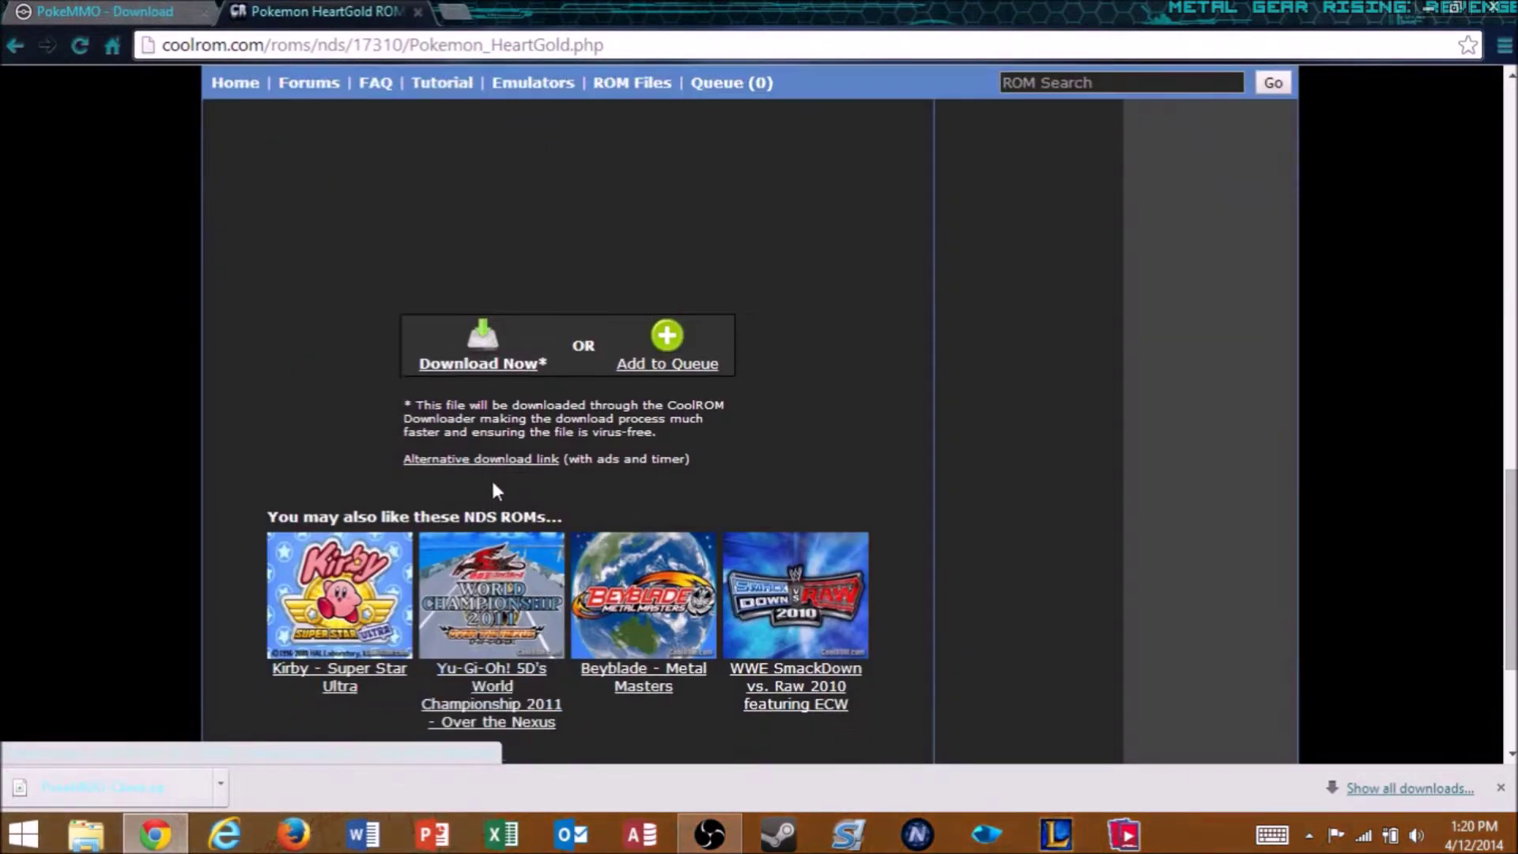
left_click(466, 460)
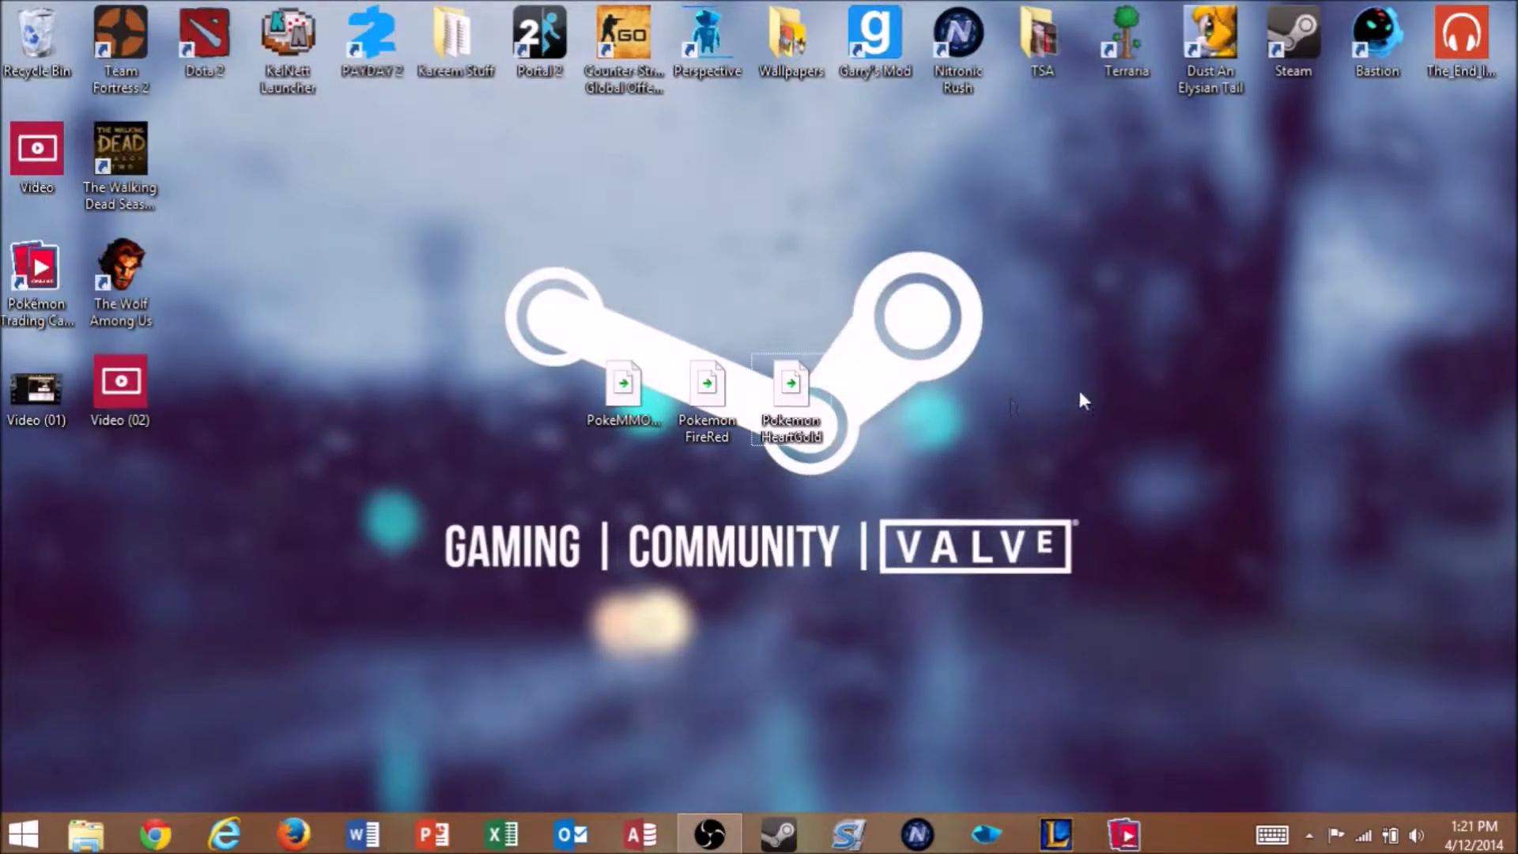
mouse_move(938, 473)
left_mouse_down()
mouse_move(712, 411)
mouse_move(616, 403)
mouse_move(719, 407)
mouse_move(634, 397)
left_mouse_up()
left_click(706, 395)
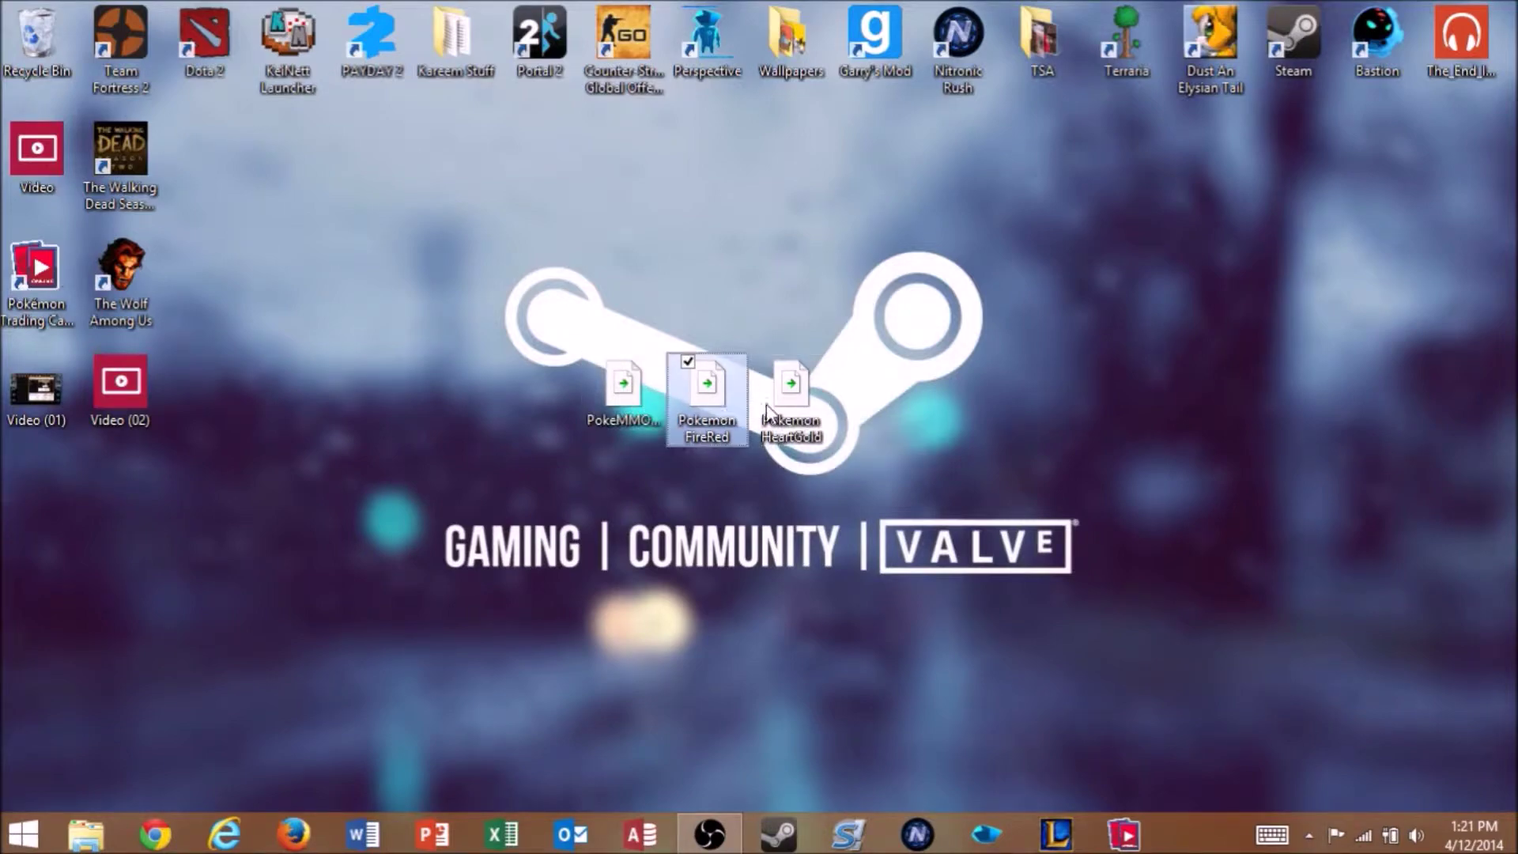
left_click(782, 474)
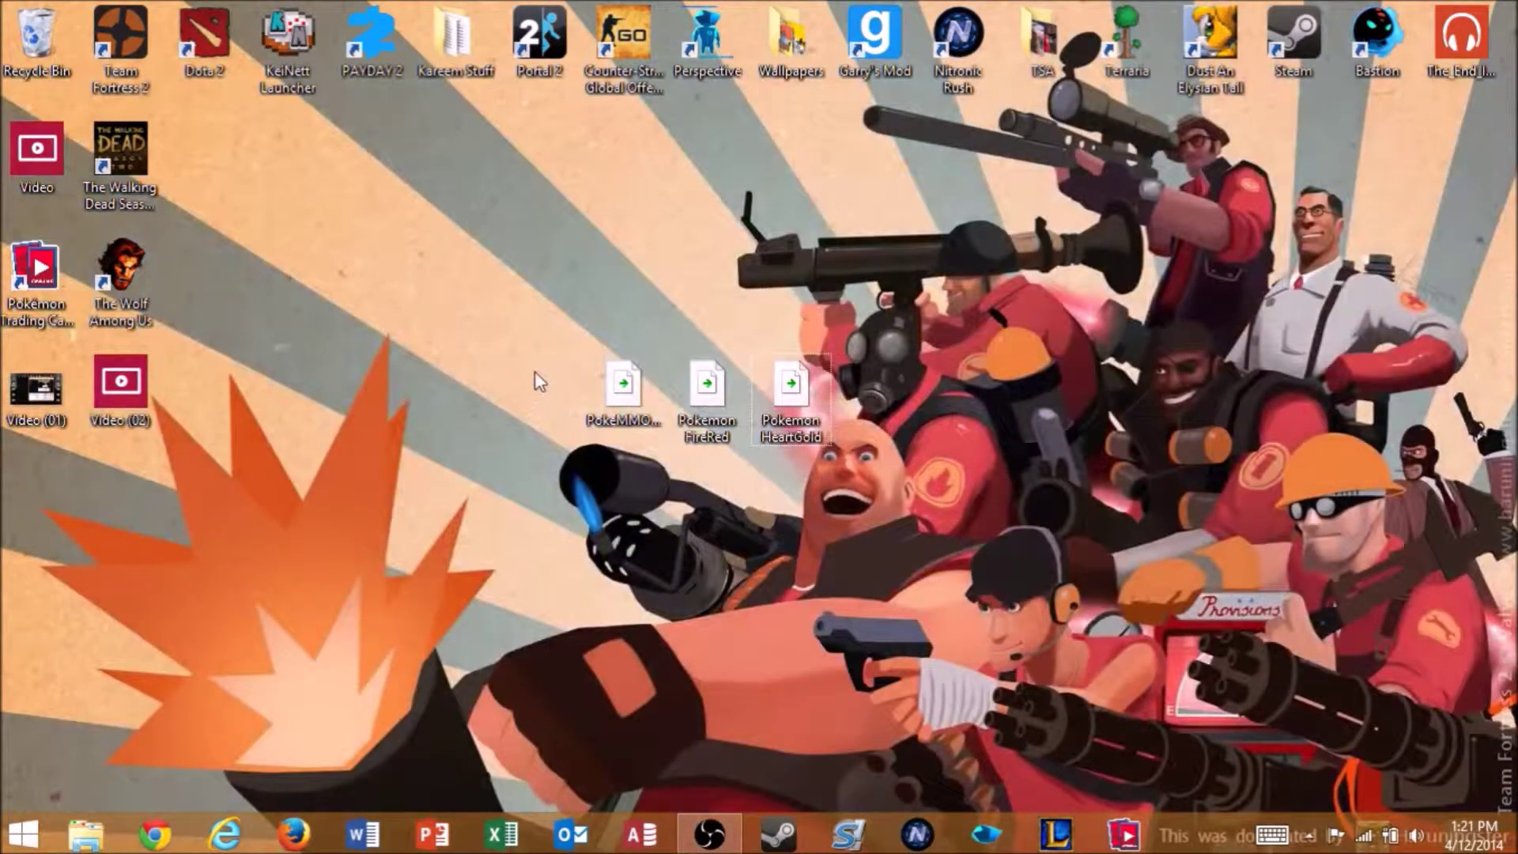
mouse_move(822, 339)
left_mouse_down()
mouse_move(1148, 299)
mouse_move(1242, 263)
left_mouse_up()
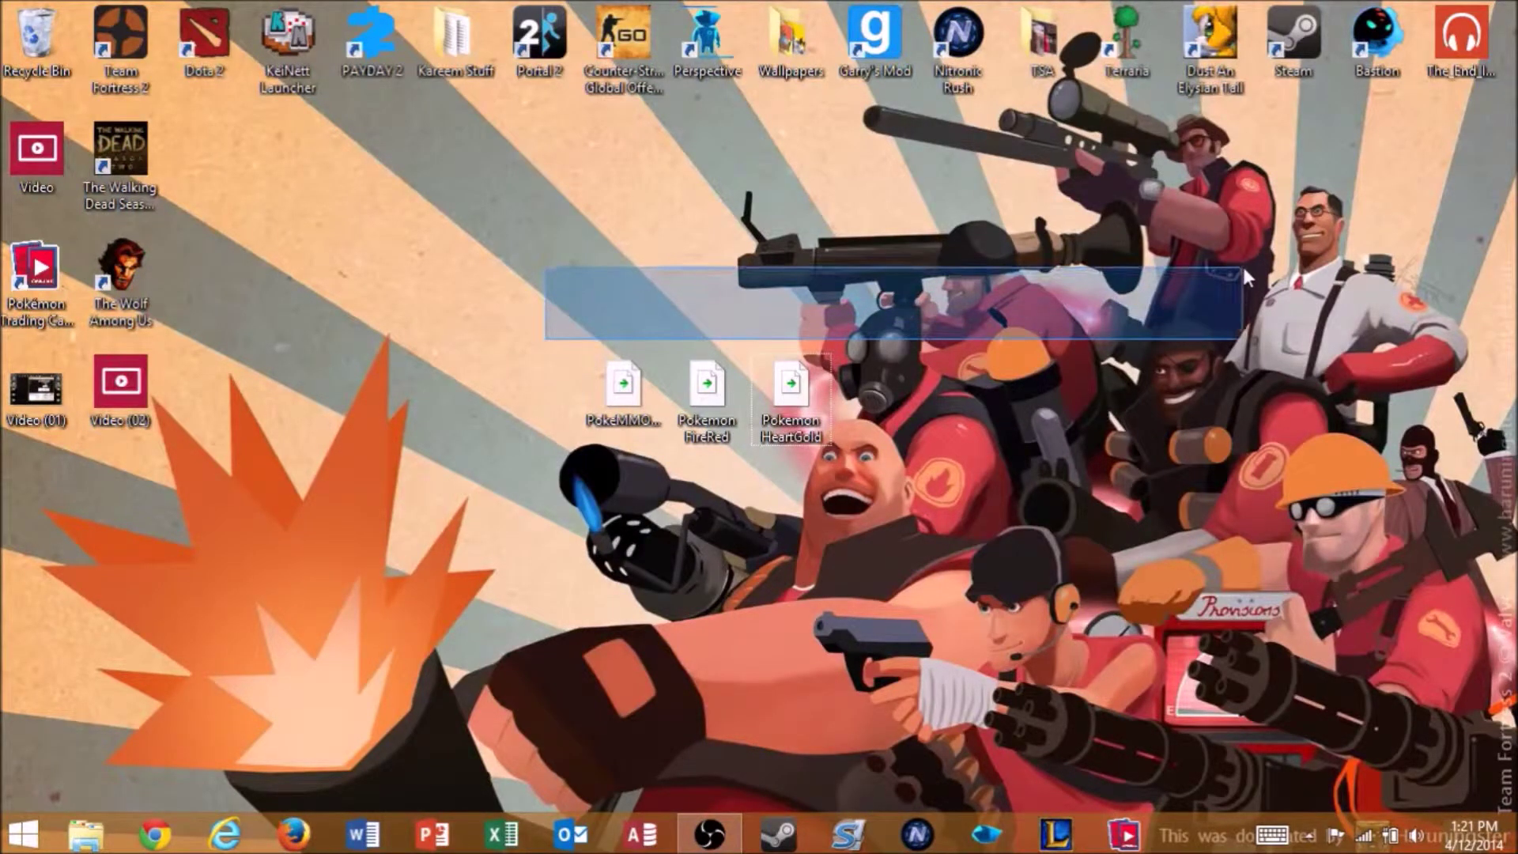
mouse_move(1083, 287)
left_mouse_down()
mouse_move(775, 626)
mouse_move(821, 729)
left_mouse_up()
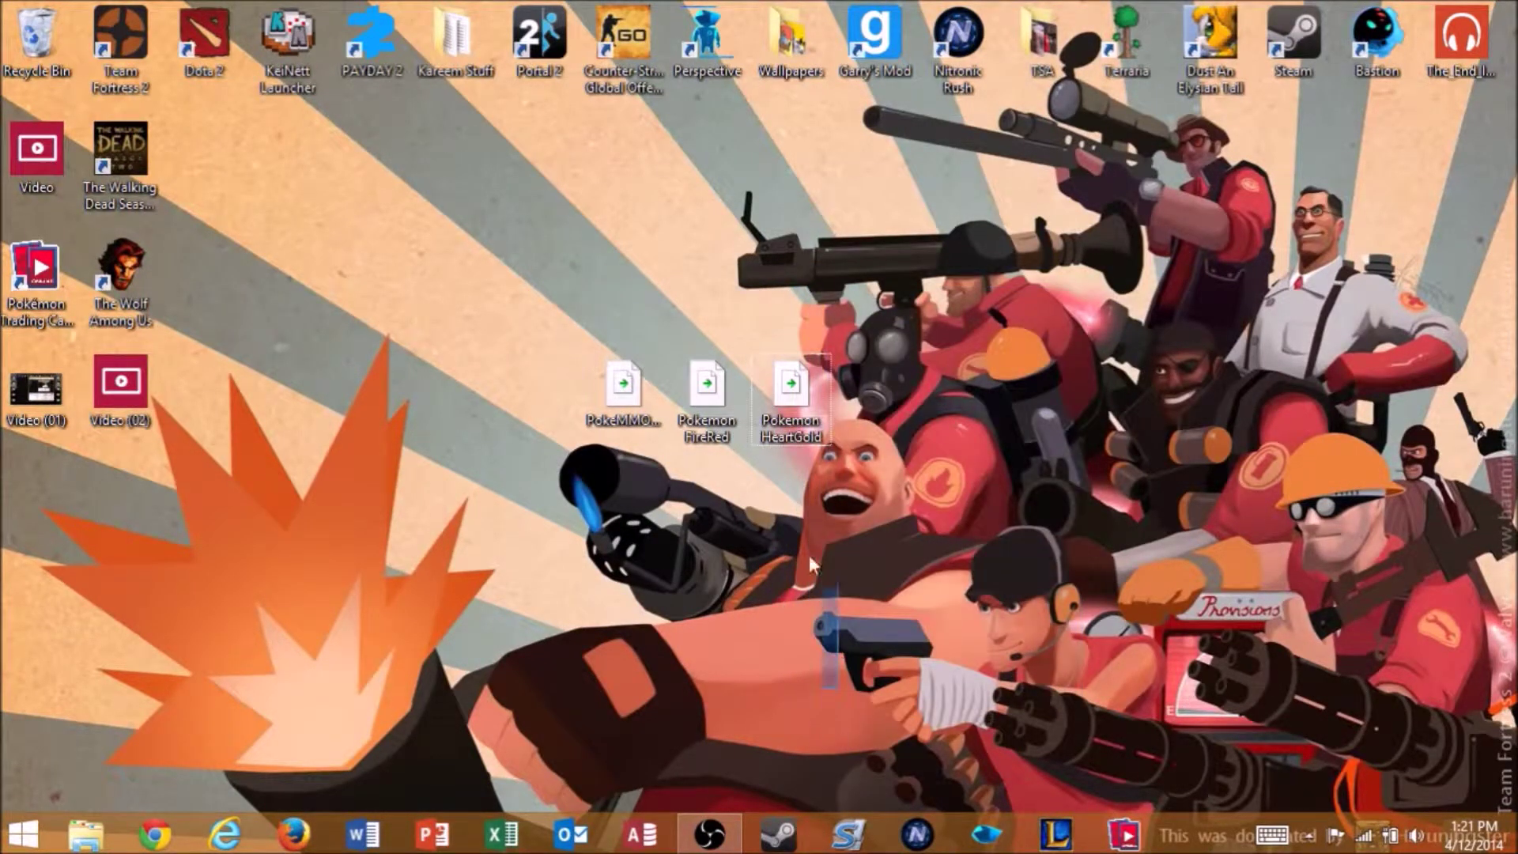
mouse_move(537, 452)
left_mouse_down()
mouse_move(600, 256)
mouse_move(705, 326)
left_mouse_up()
left_click(634, 430)
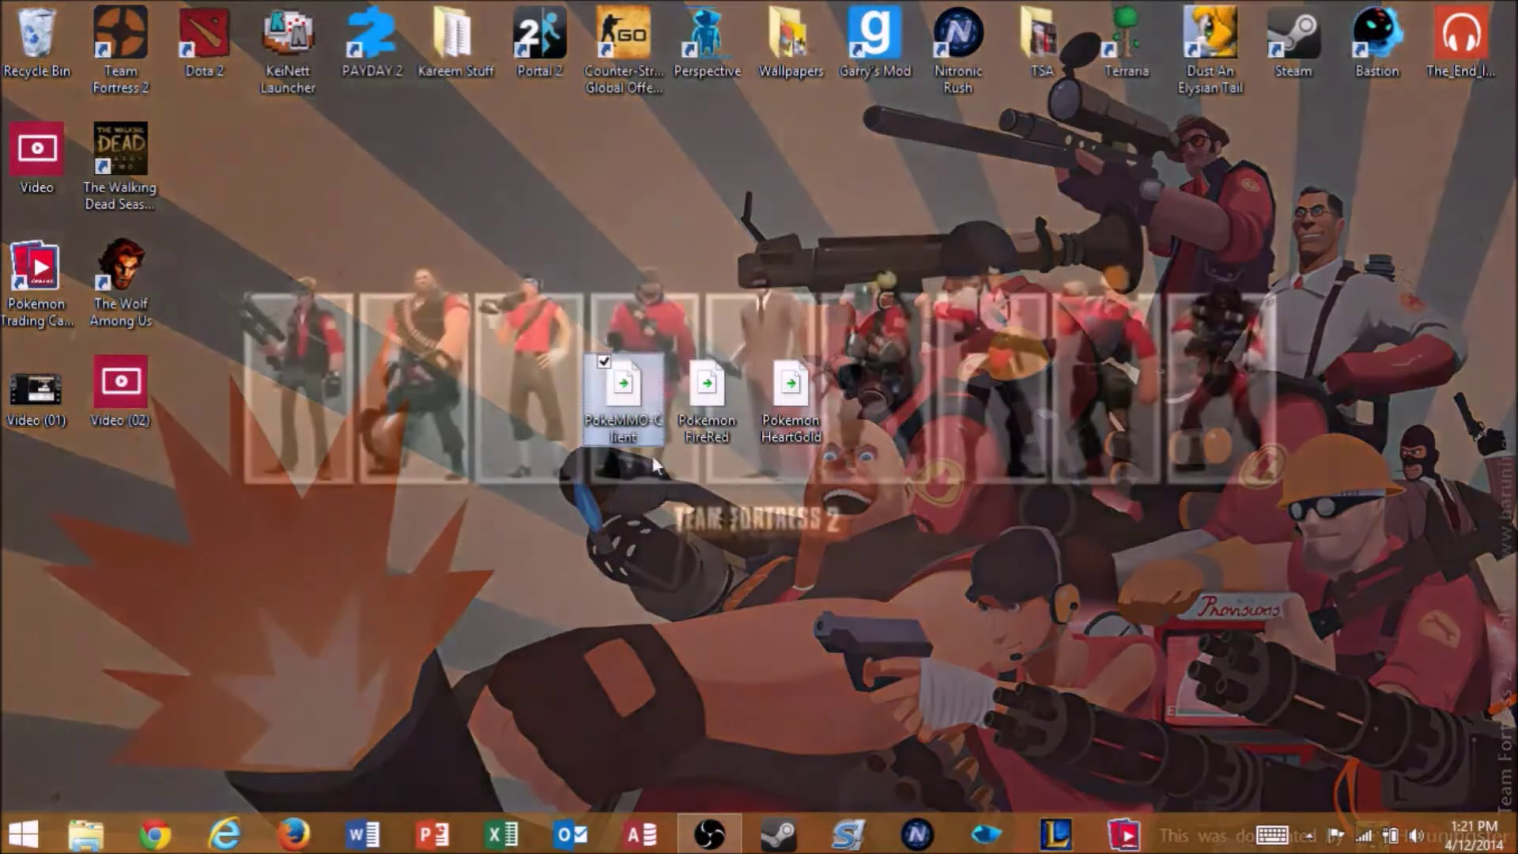
left_click(840, 453)
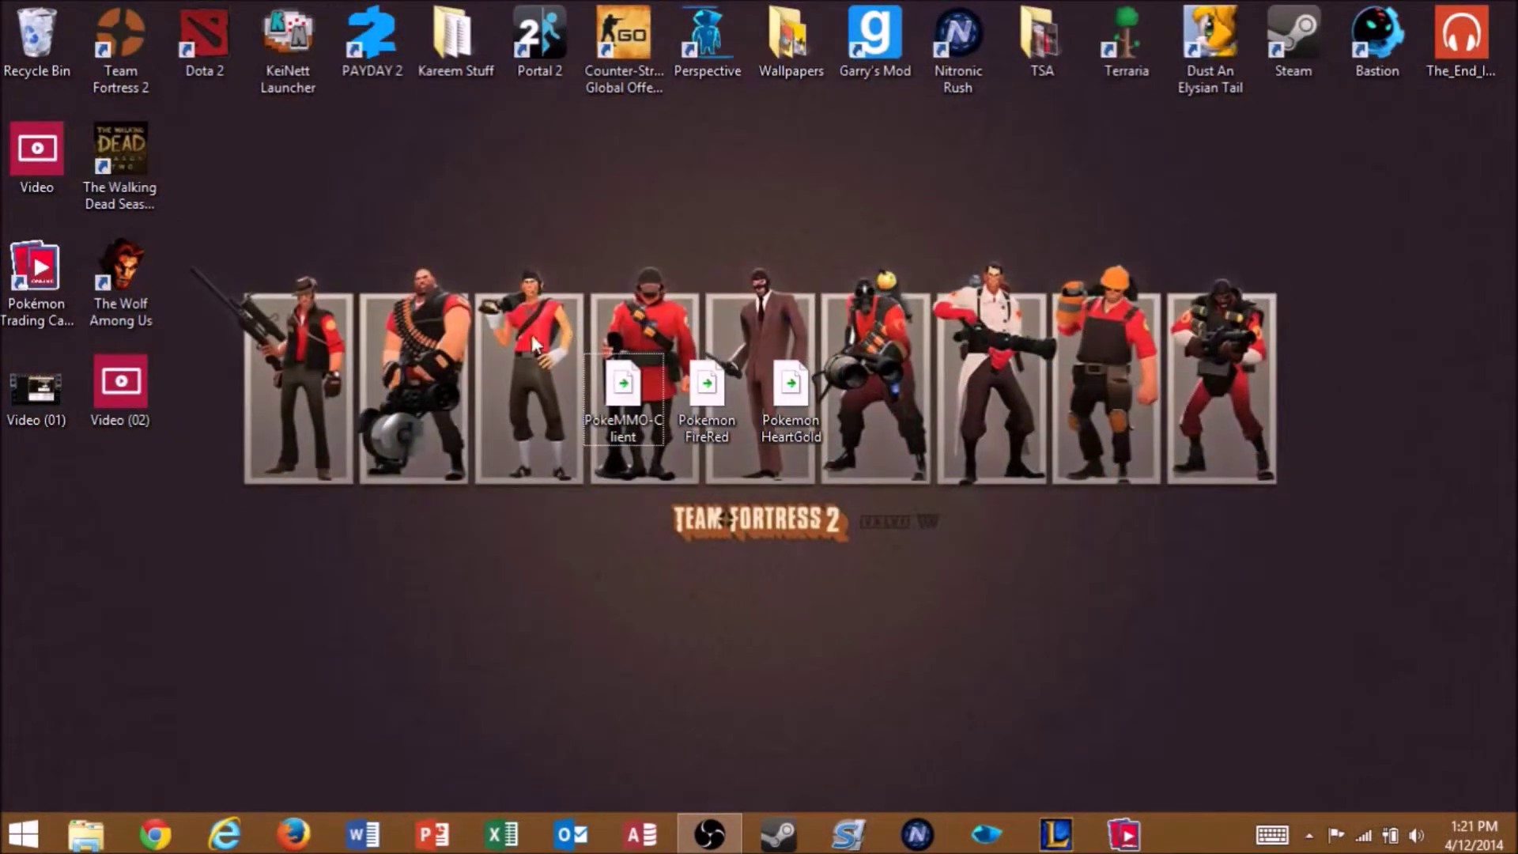
- Extract the PokeMMO-Client archive into its own folder and move it to the desktop centre
double_click(652, 380)
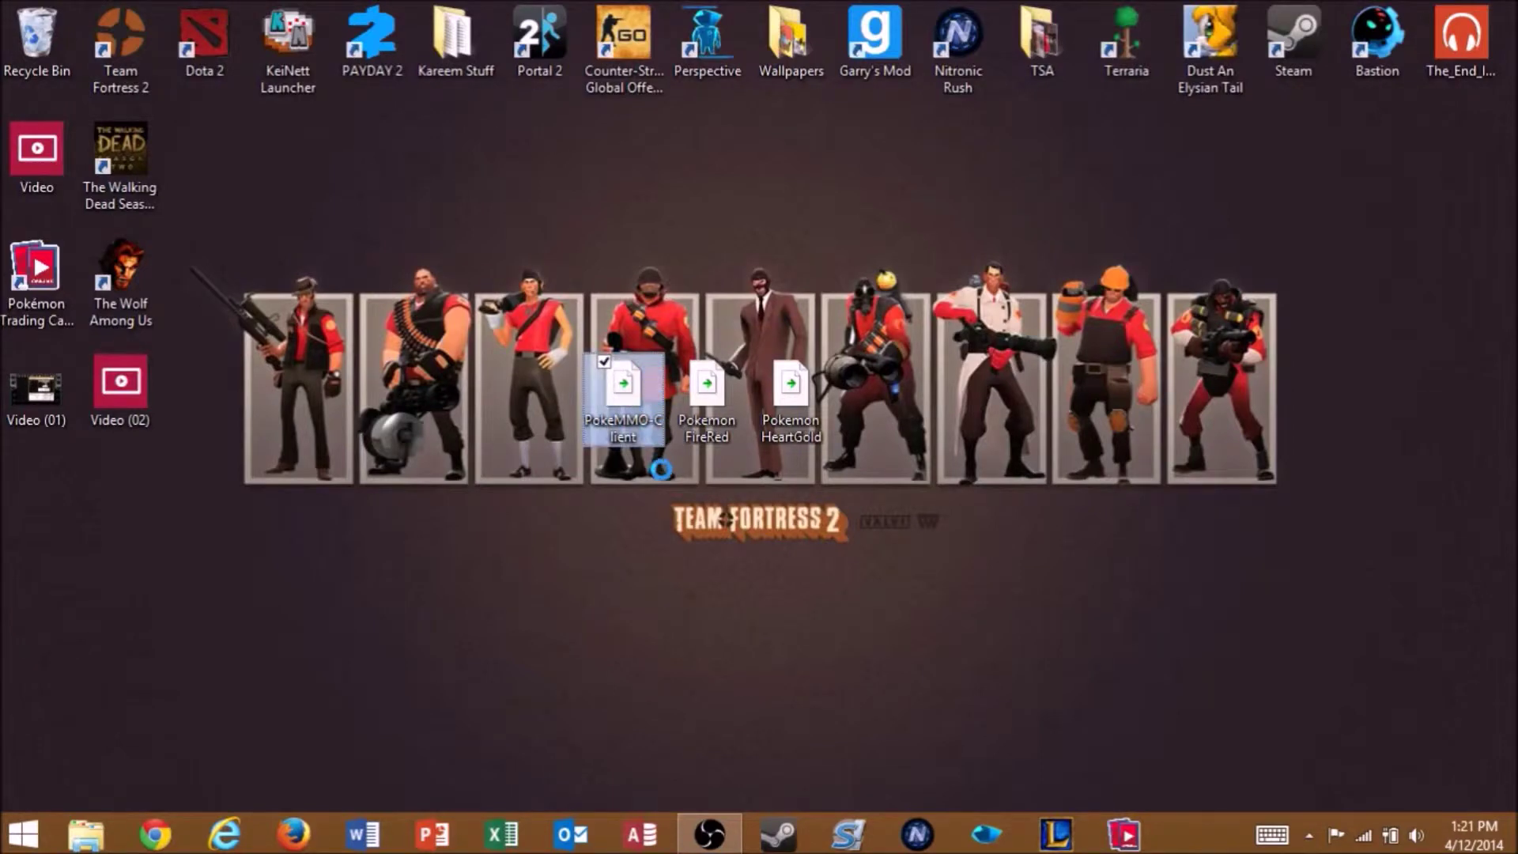
right_click(656, 369)
left_click(560, 516)
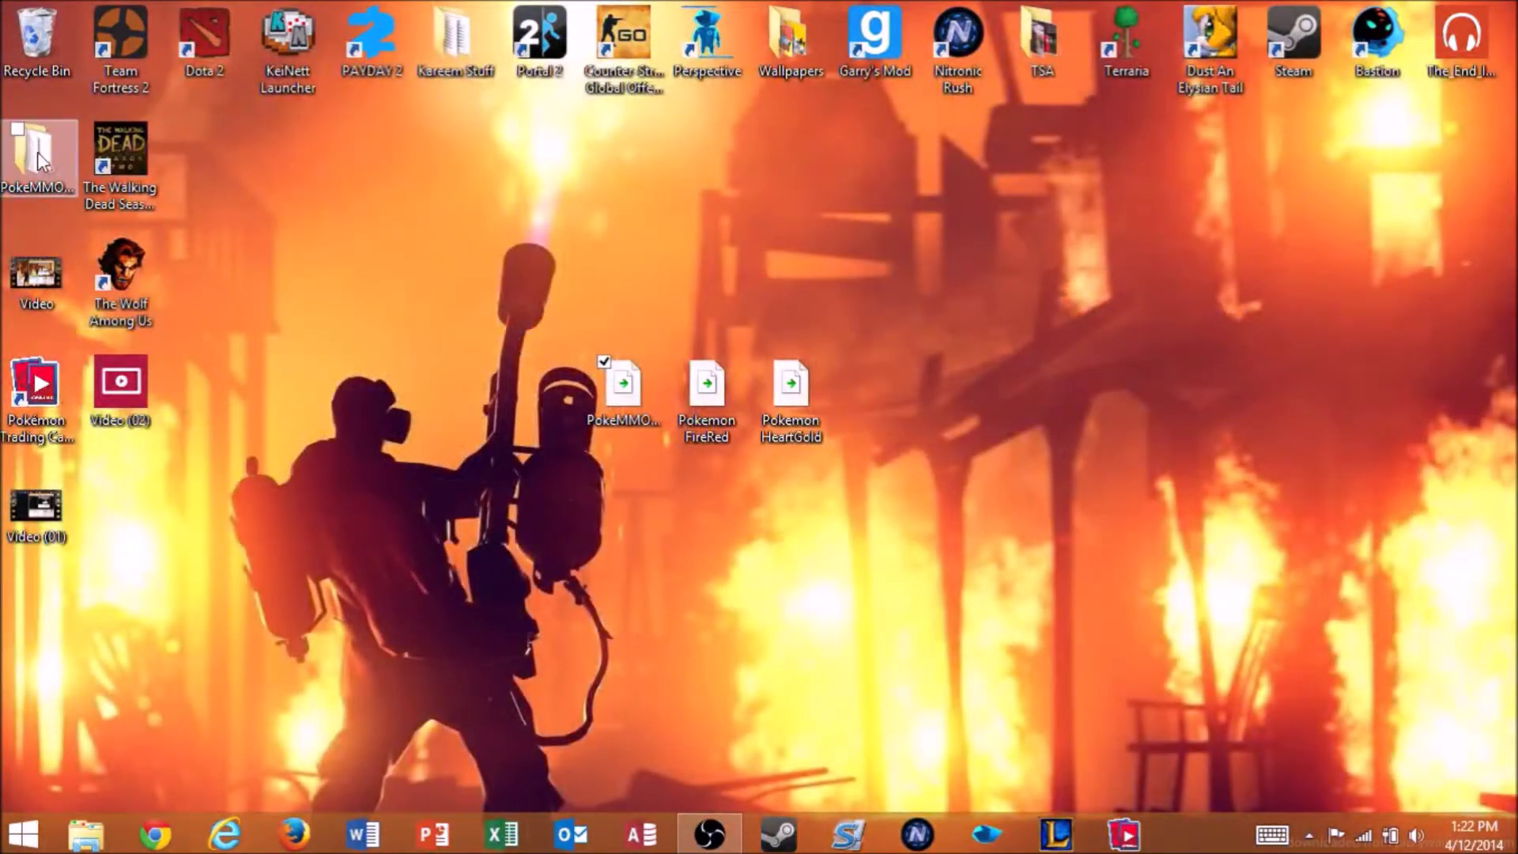
mouse_move(37, 152)
left_mouse_down()
mouse_move(496, 301)
mouse_move(673, 264)
mouse_move(642, 277)
left_mouse_up()
- Extract the FireRed and HeartGold archives into their own folders, placed beside PokeMMO-Client
right_click(724, 402)
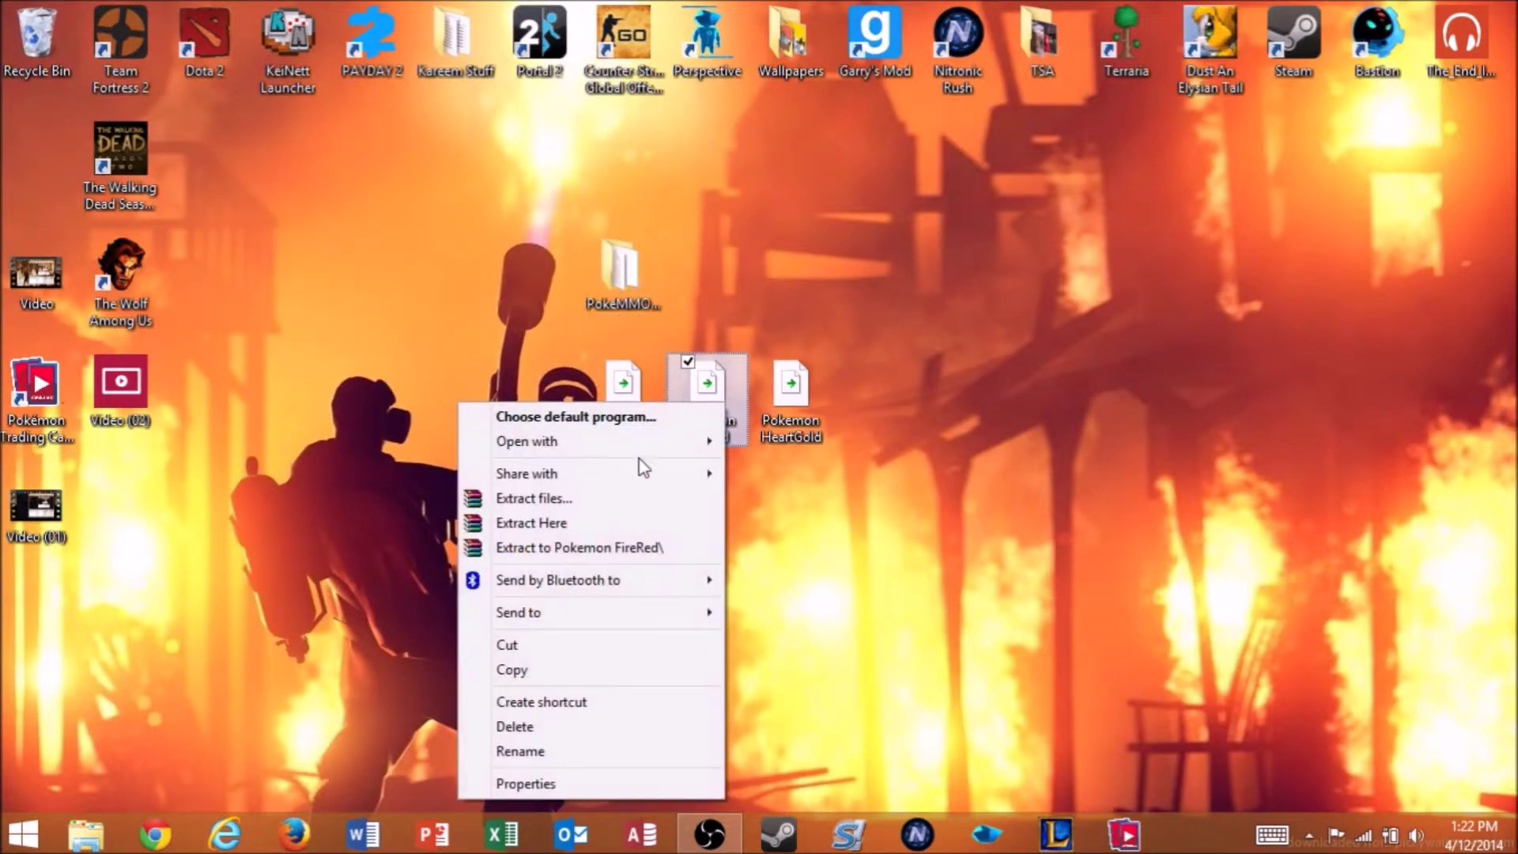
left_click(625, 545)
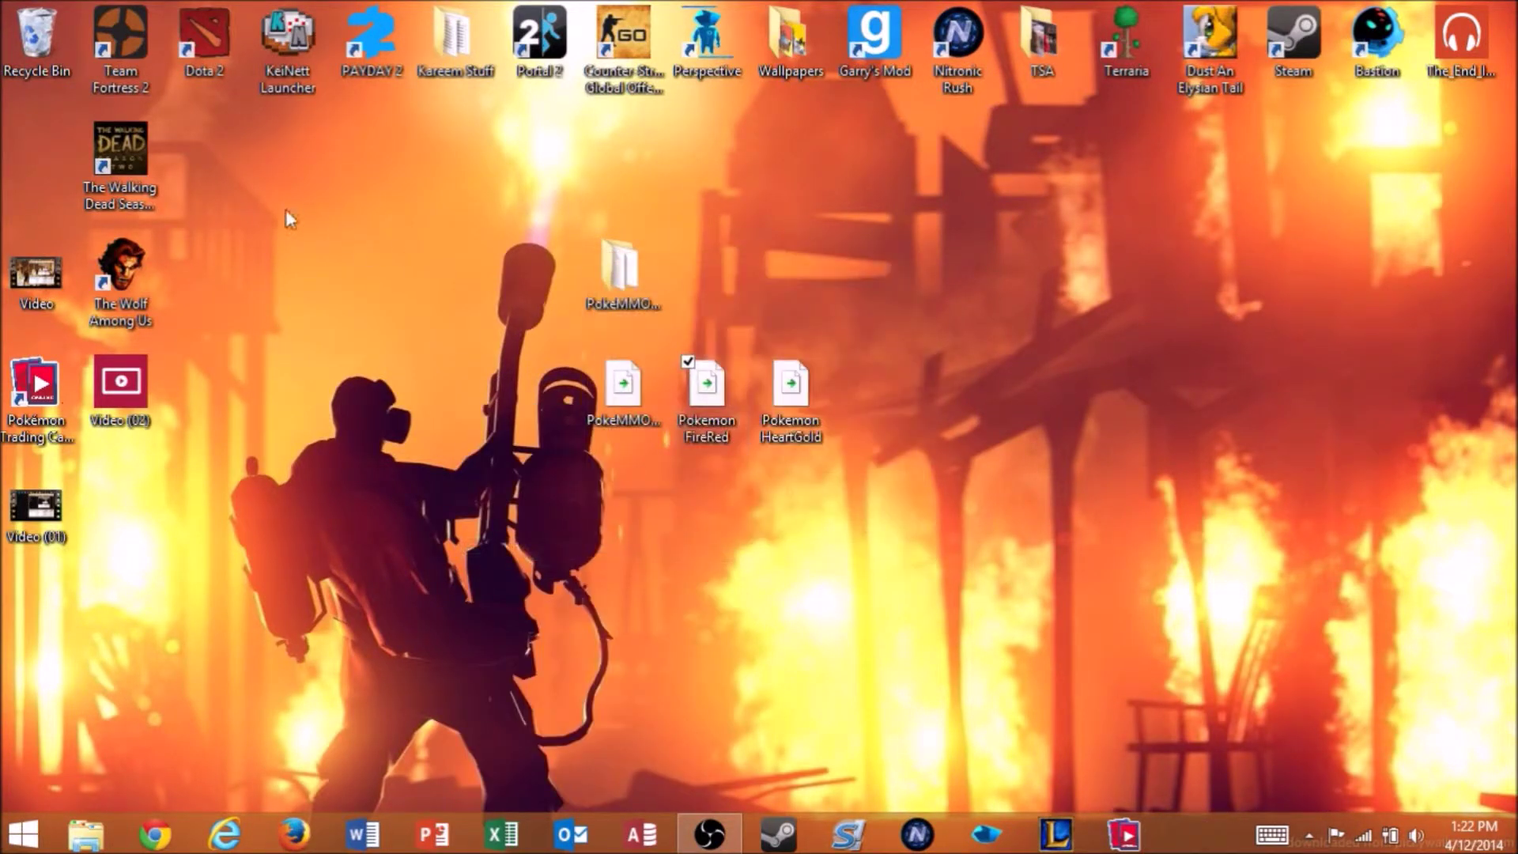
mouse_move(38, 155)
left_mouse_down()
mouse_move(474, 212)
mouse_move(735, 281)
left_mouse_up()
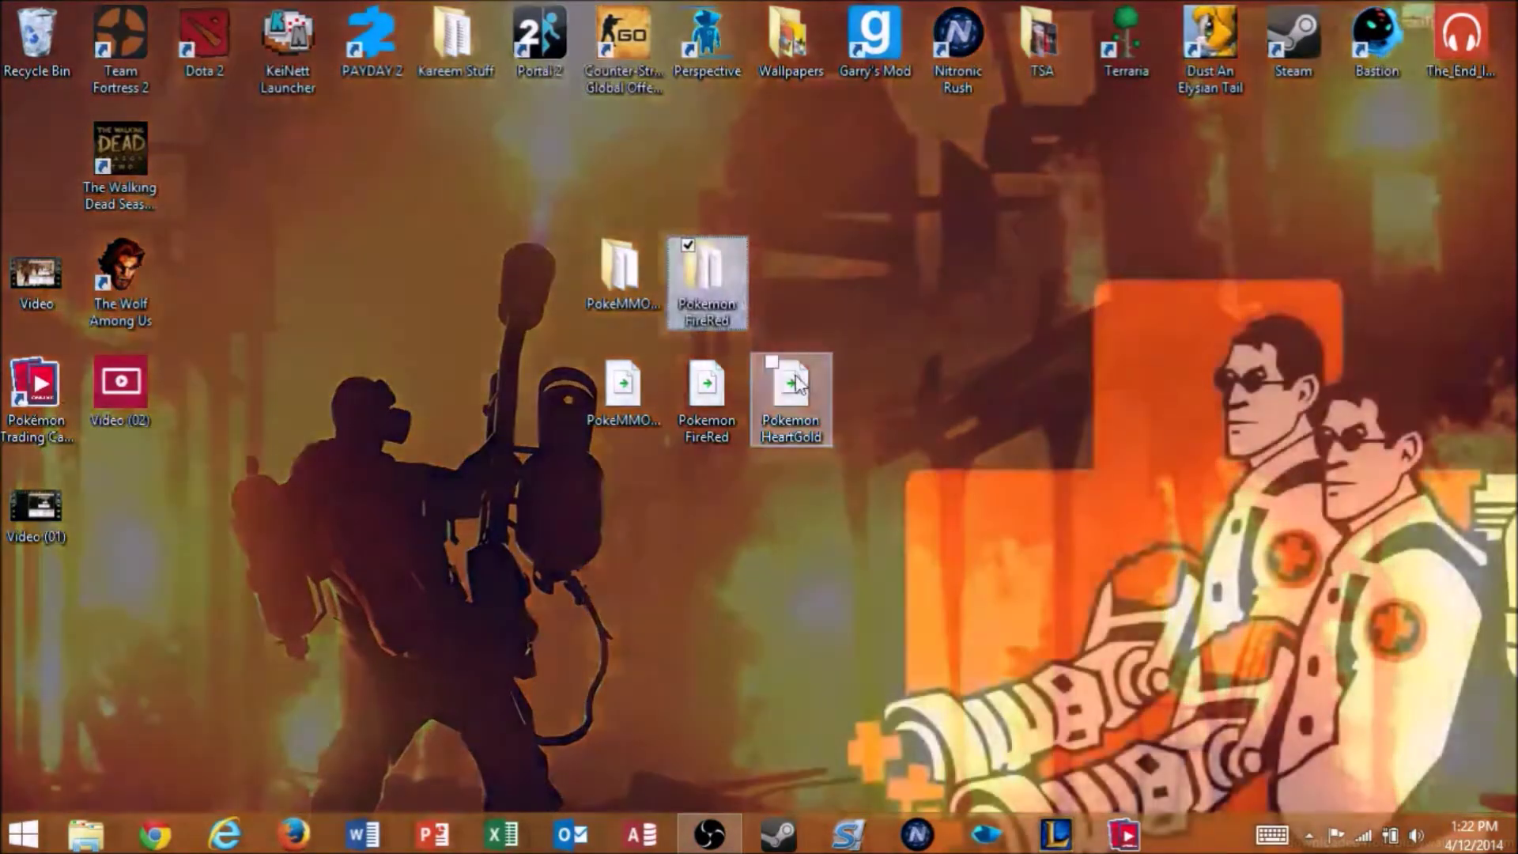
right_click(797, 385)
left_click(732, 518)
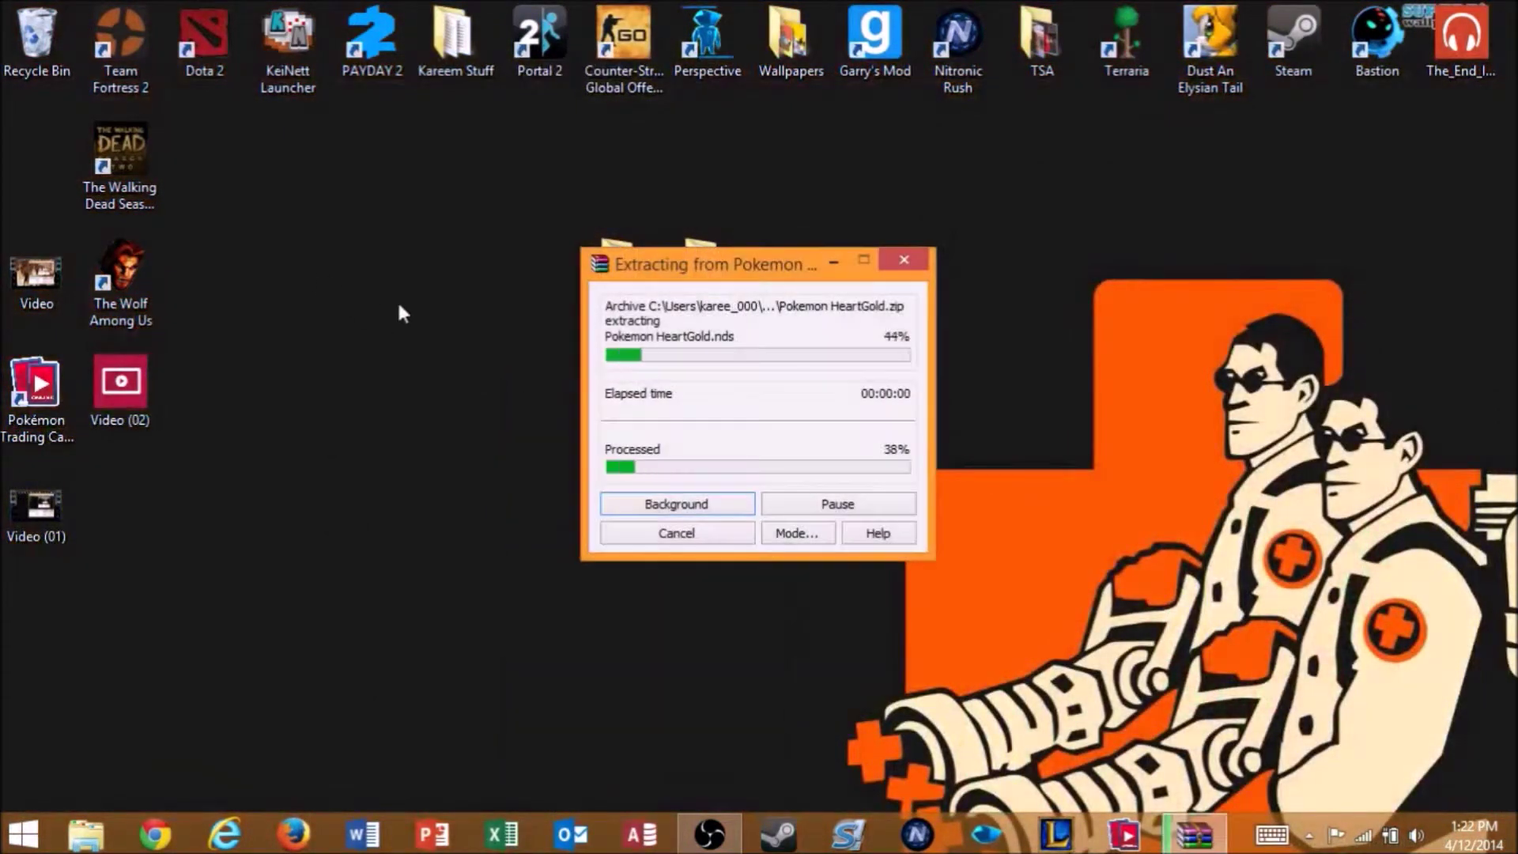
mouse_move(60, 191)
left_mouse_down()
mouse_move(847, 296)
mouse_move(815, 296)
left_mouse_up()
left_click(909, 307)
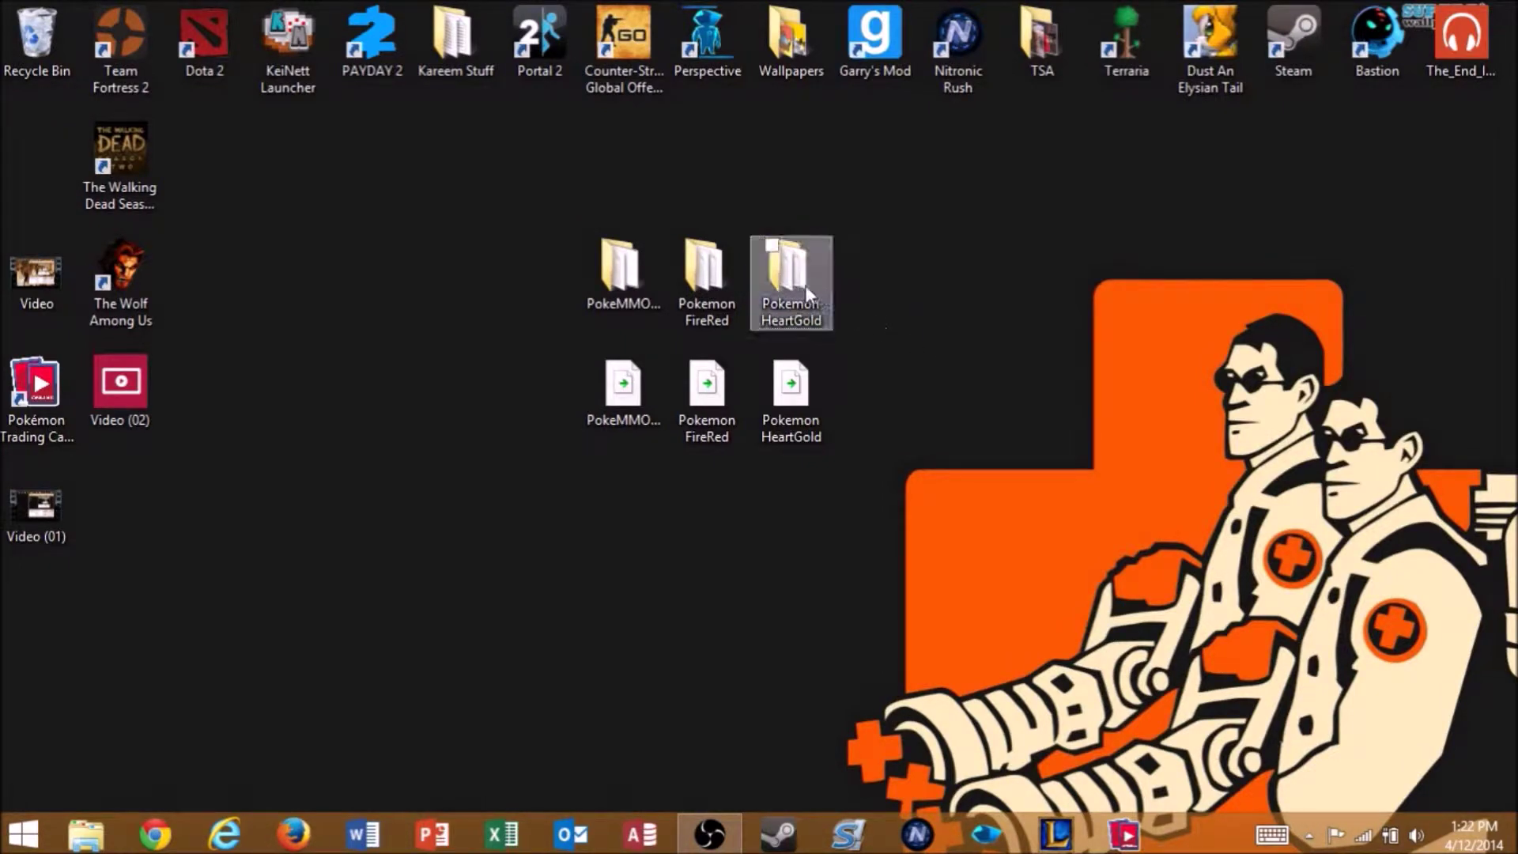
- Tuck the Video (01) file under the Recycle Bin and delete the three downloaded zip archives
right_click(800, 389)
left_click(870, 461)
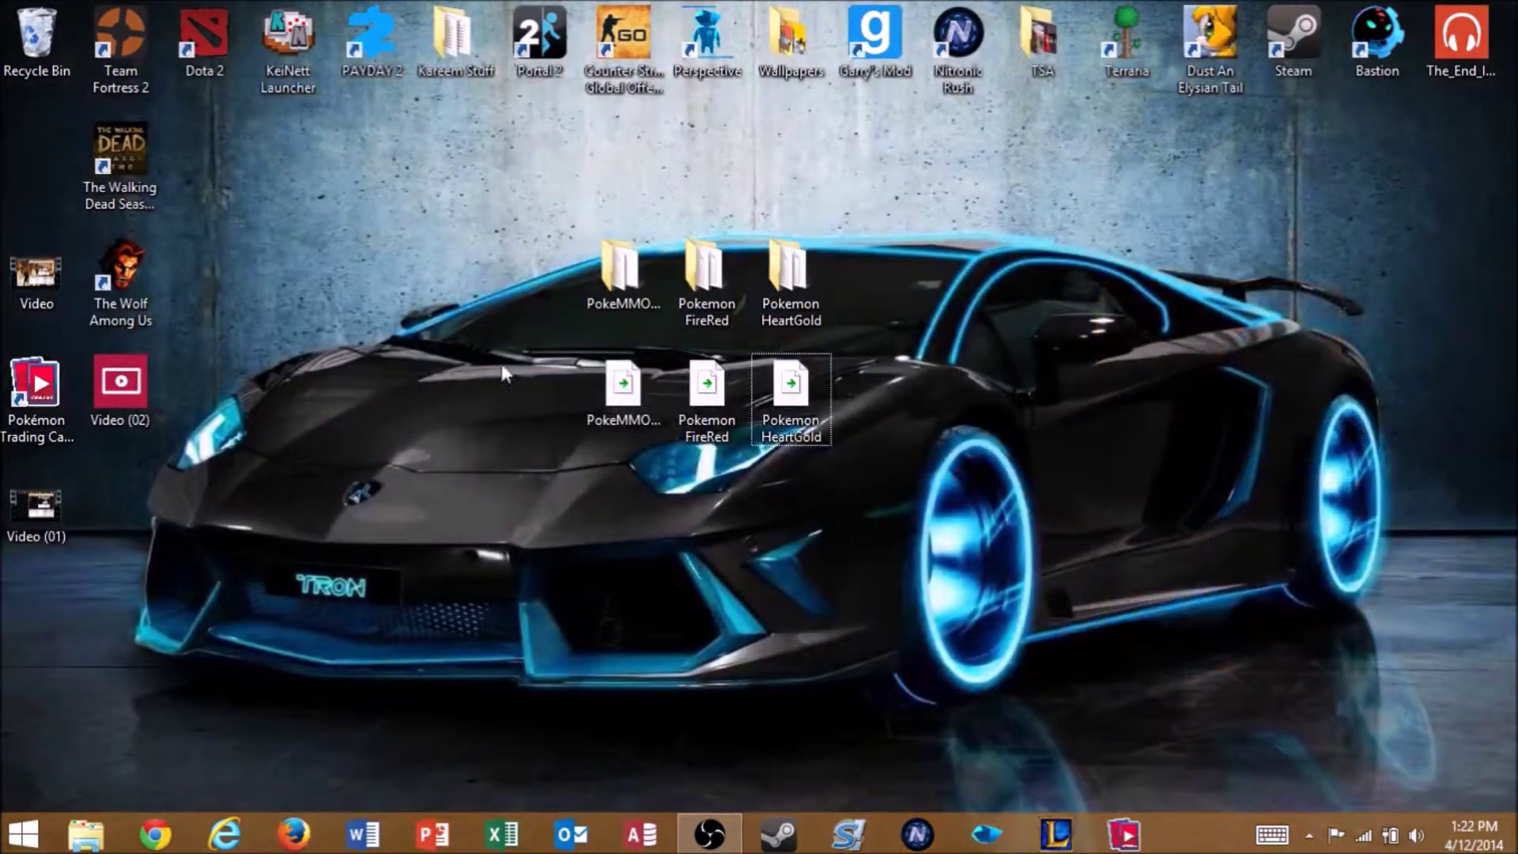
left_click_drag(36, 506, 35, 139)
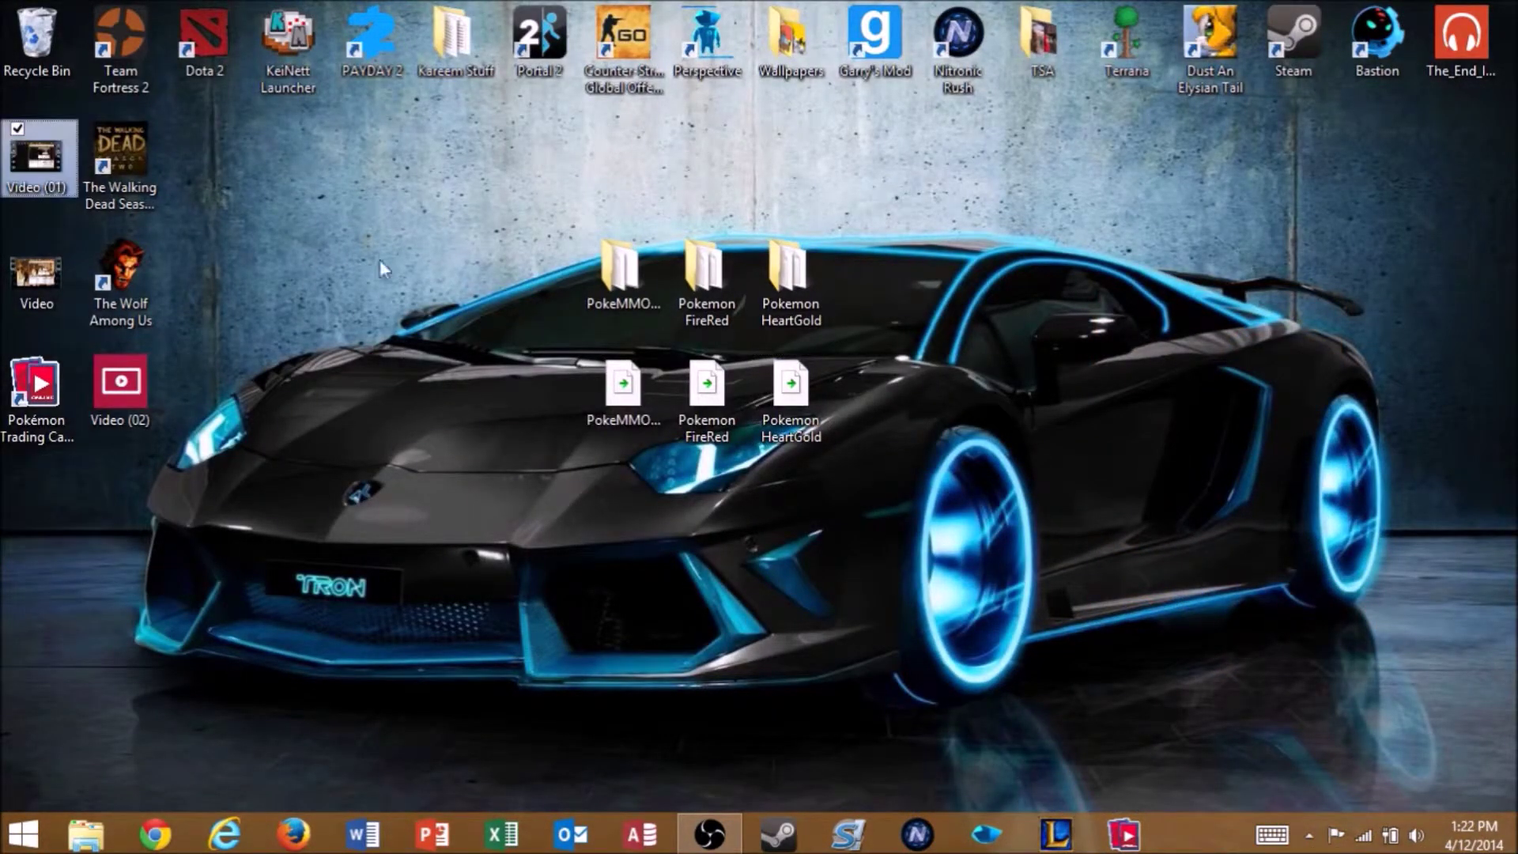
left_click_drag(499, 357, 1125, 467)
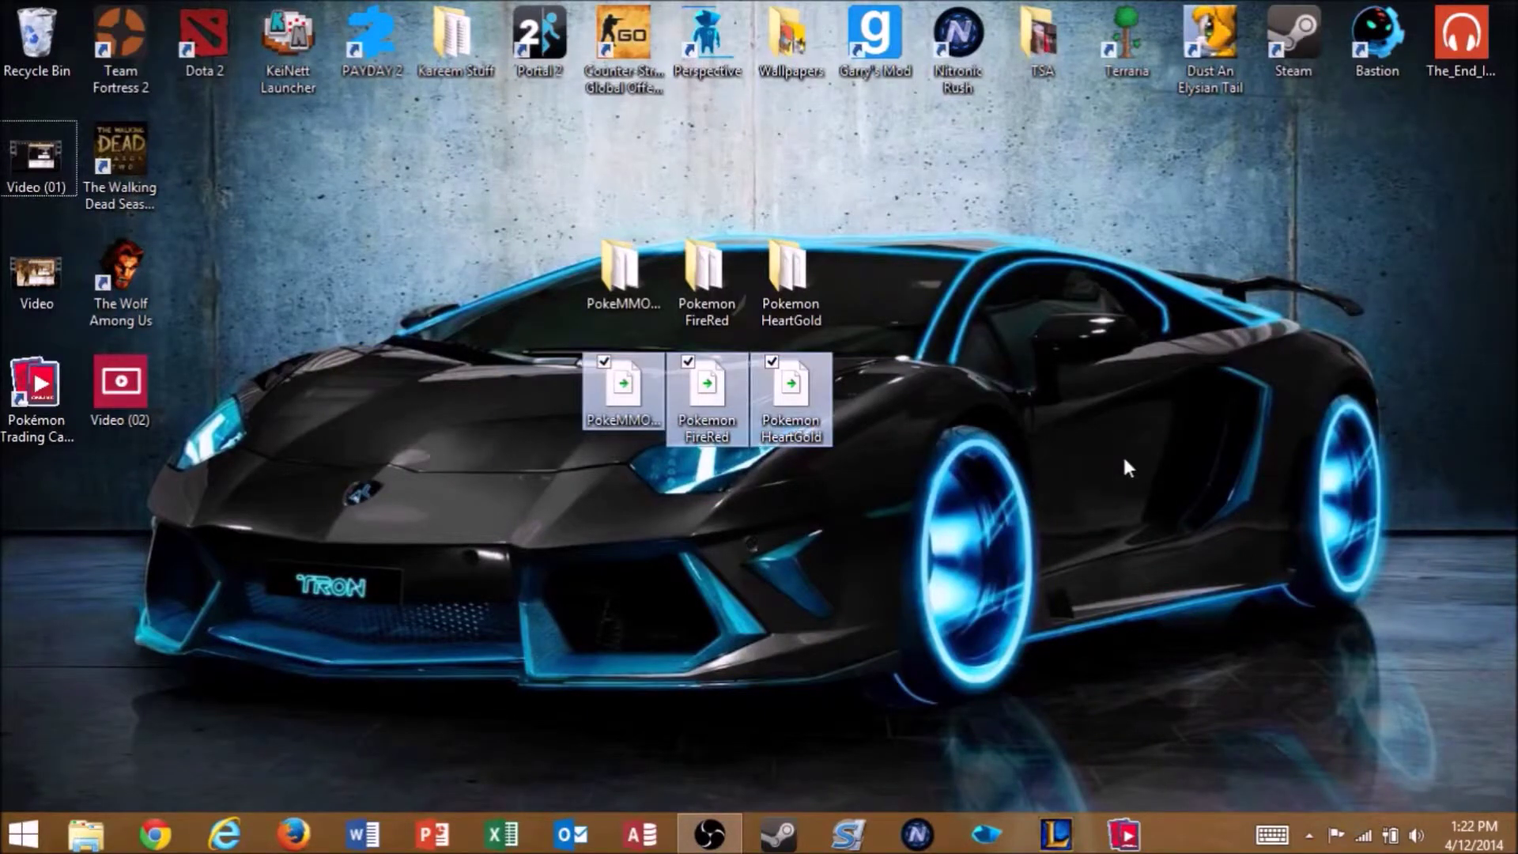
key("Delete")
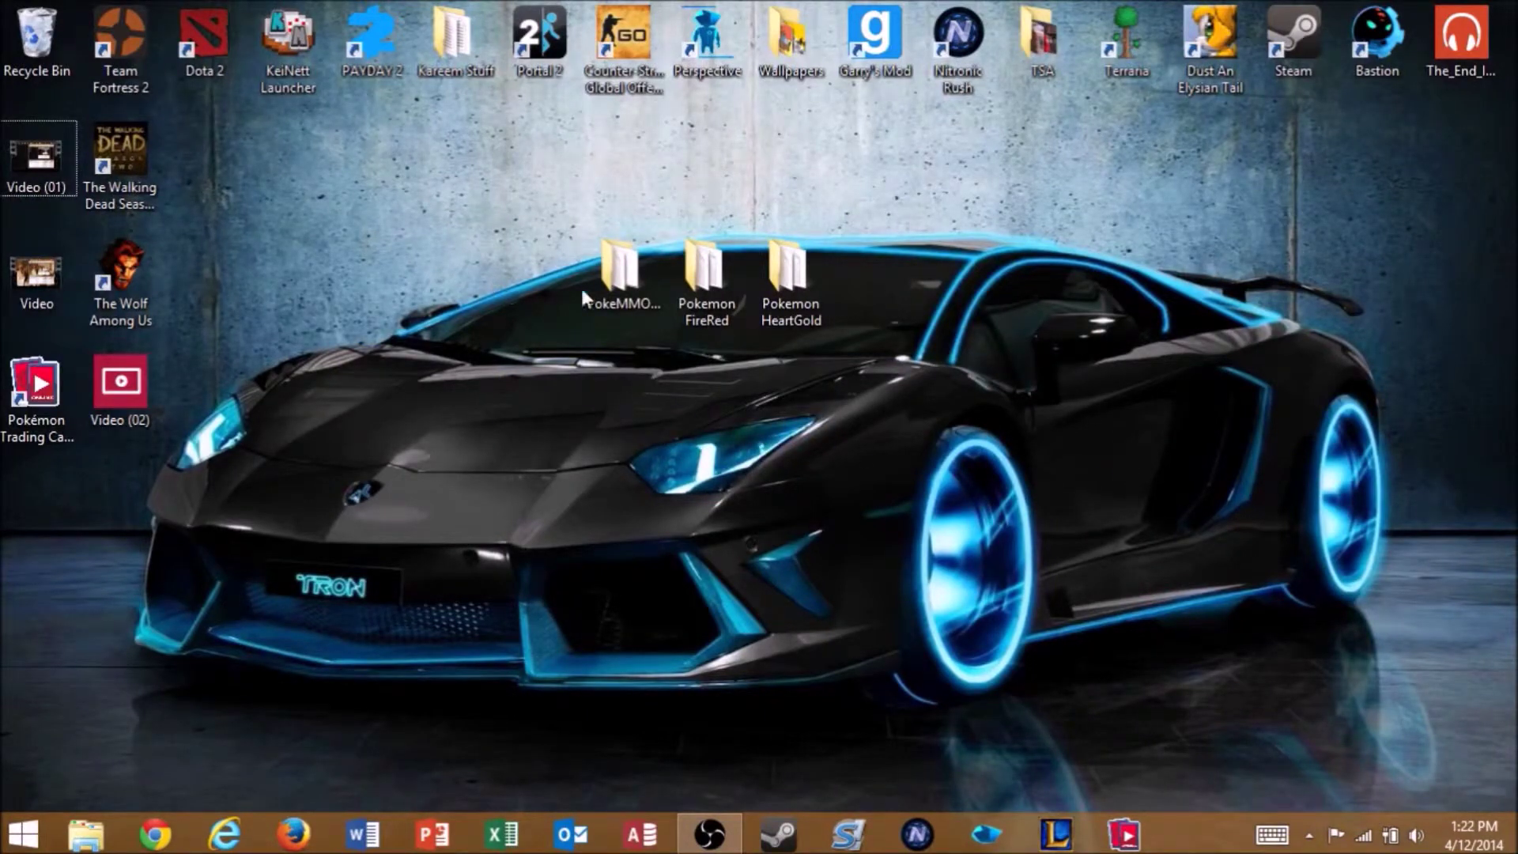
- Open PokeMMO-Client maximized, launch PokeMMO.exe, dismiss the missing-ROM error, and minimize the window
double_click(623, 288)
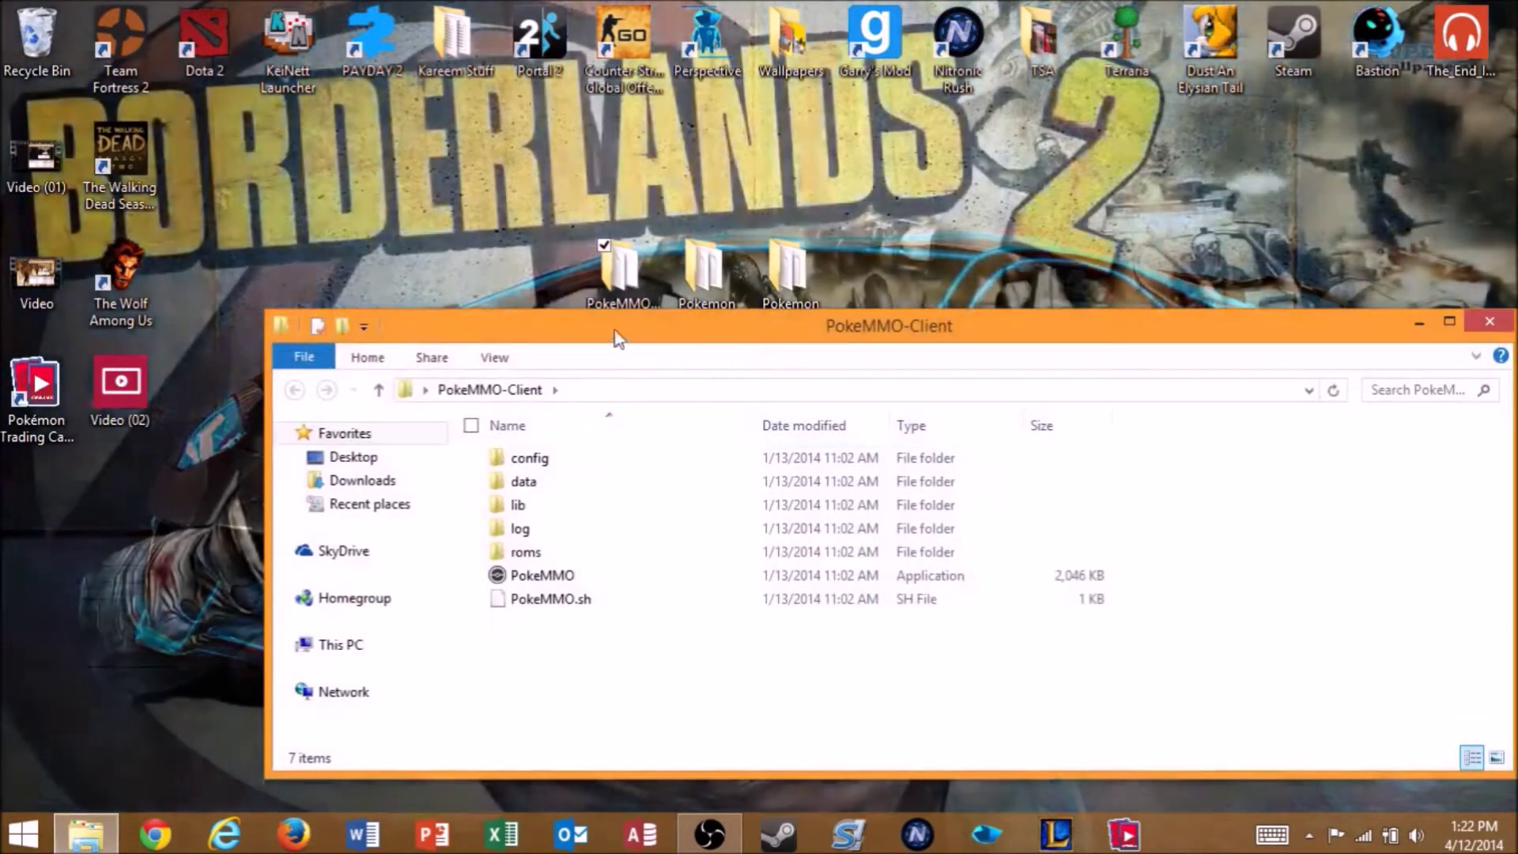
left_click_drag(456, 310, 933, 0)
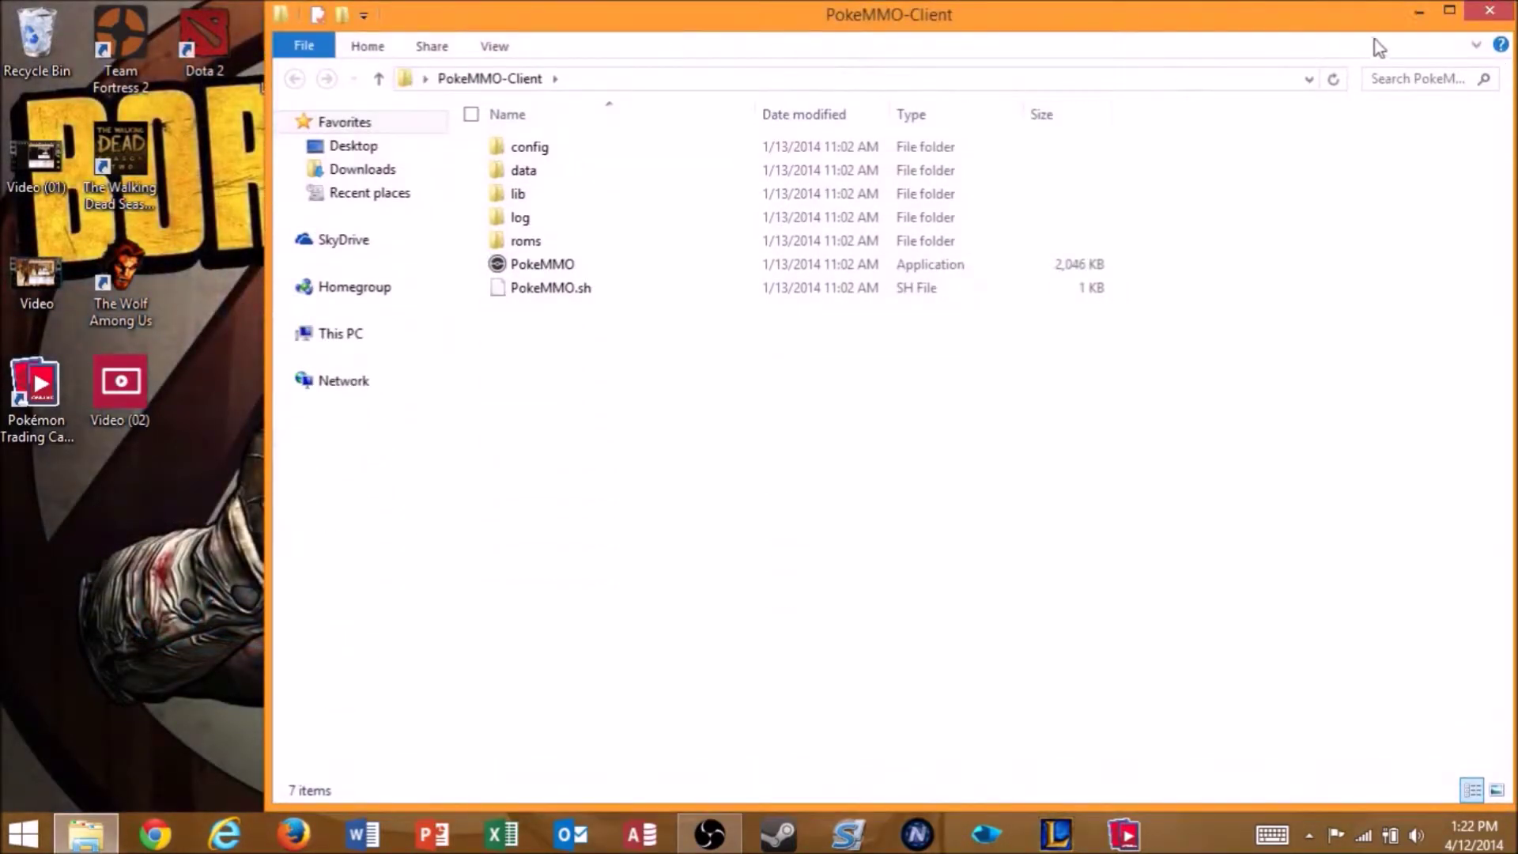
left_click(1449, 12)
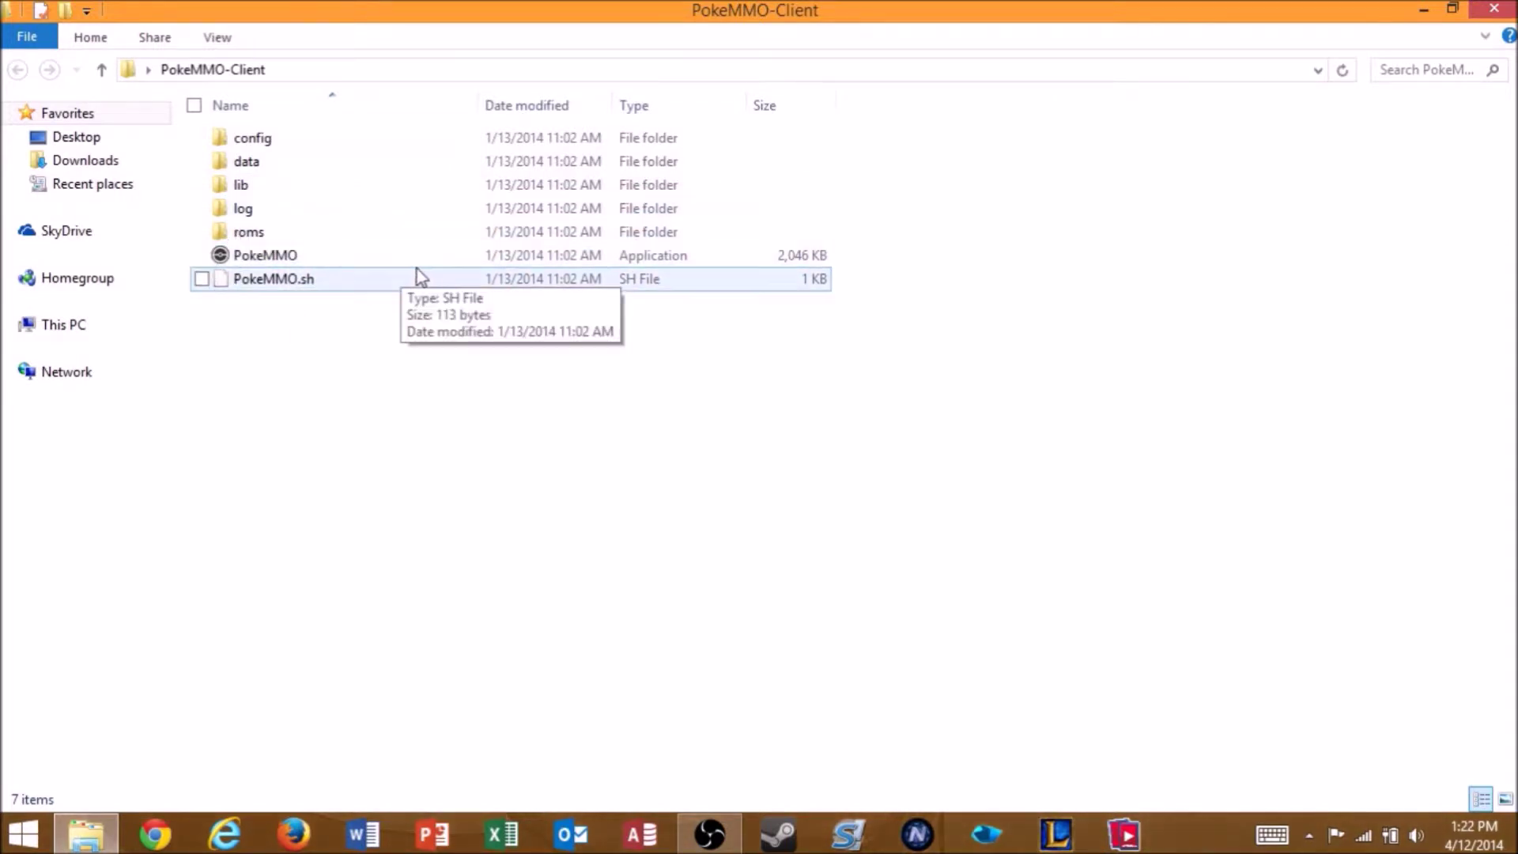
double_click(472, 258)
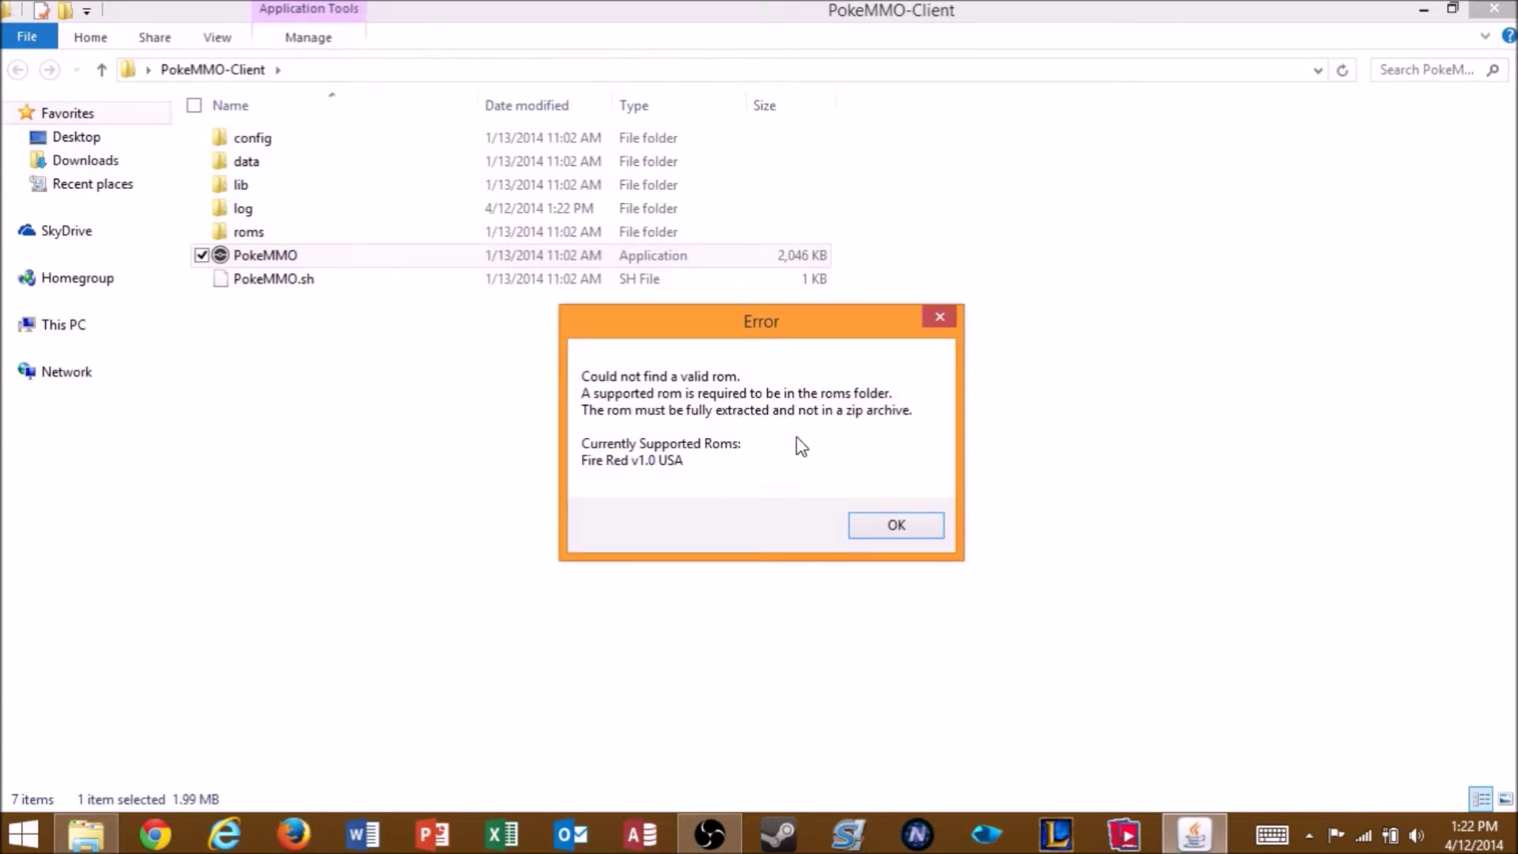
left_click(891, 527)
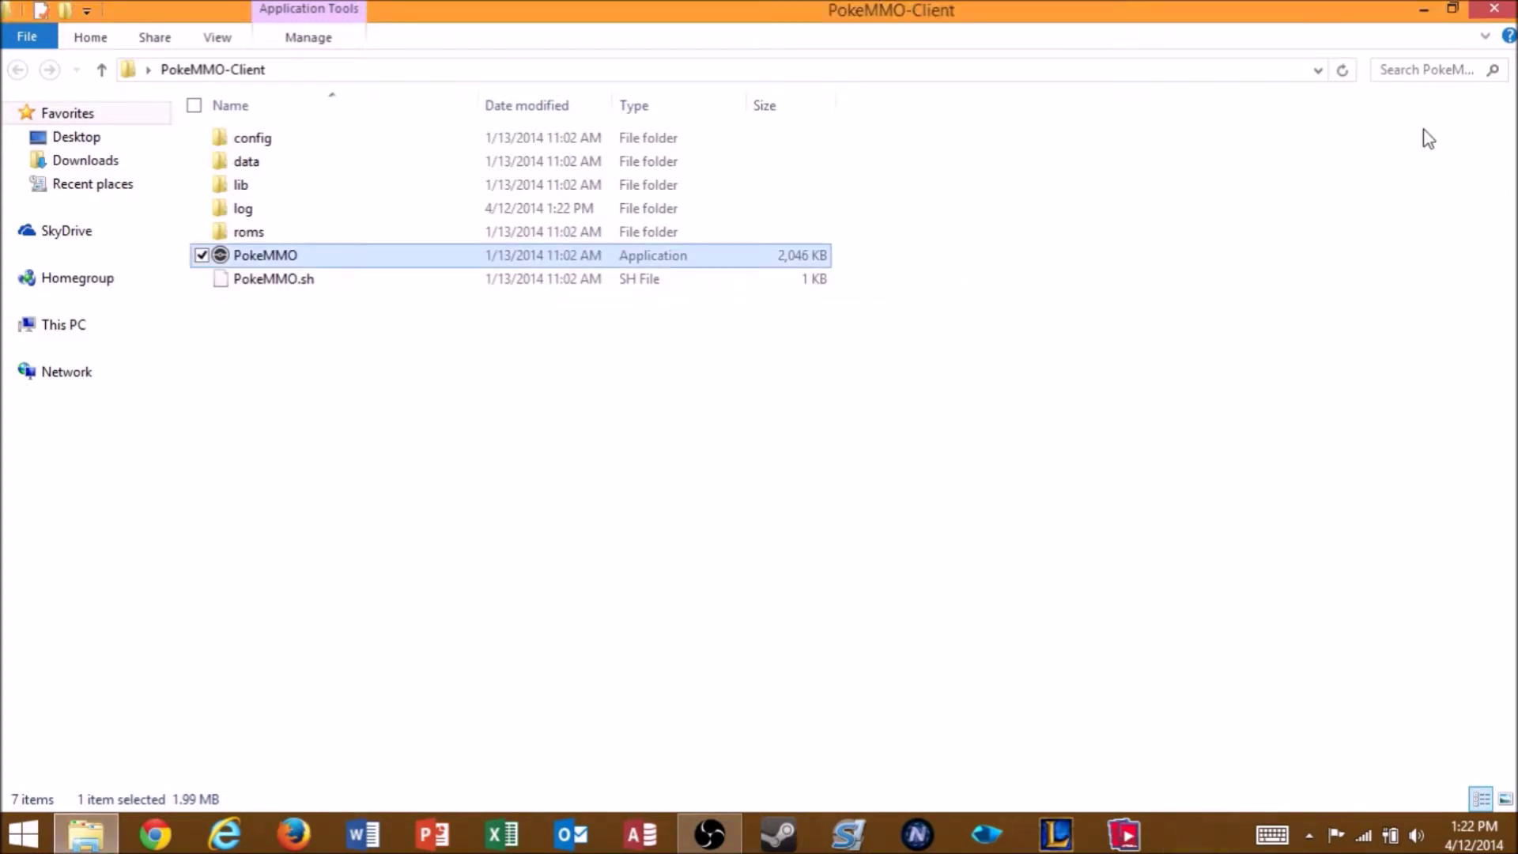
left_click(1424, 10)
- Move Pokemon FireRed.gba onto the desktop and delete its emptied Pokemon FireRed folder
double_click(713, 282)
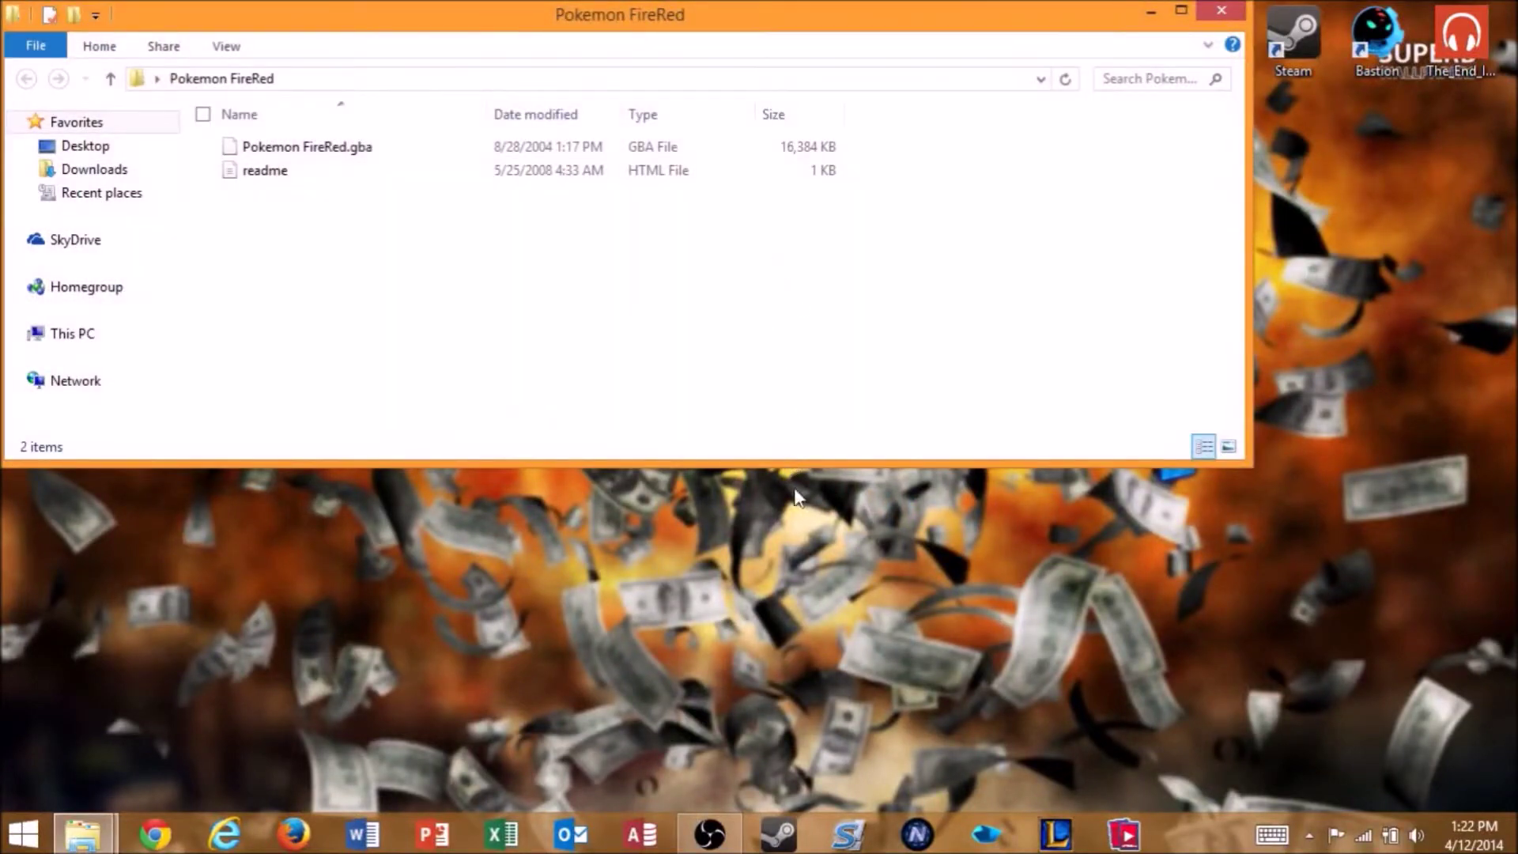
double_click(789, 468)
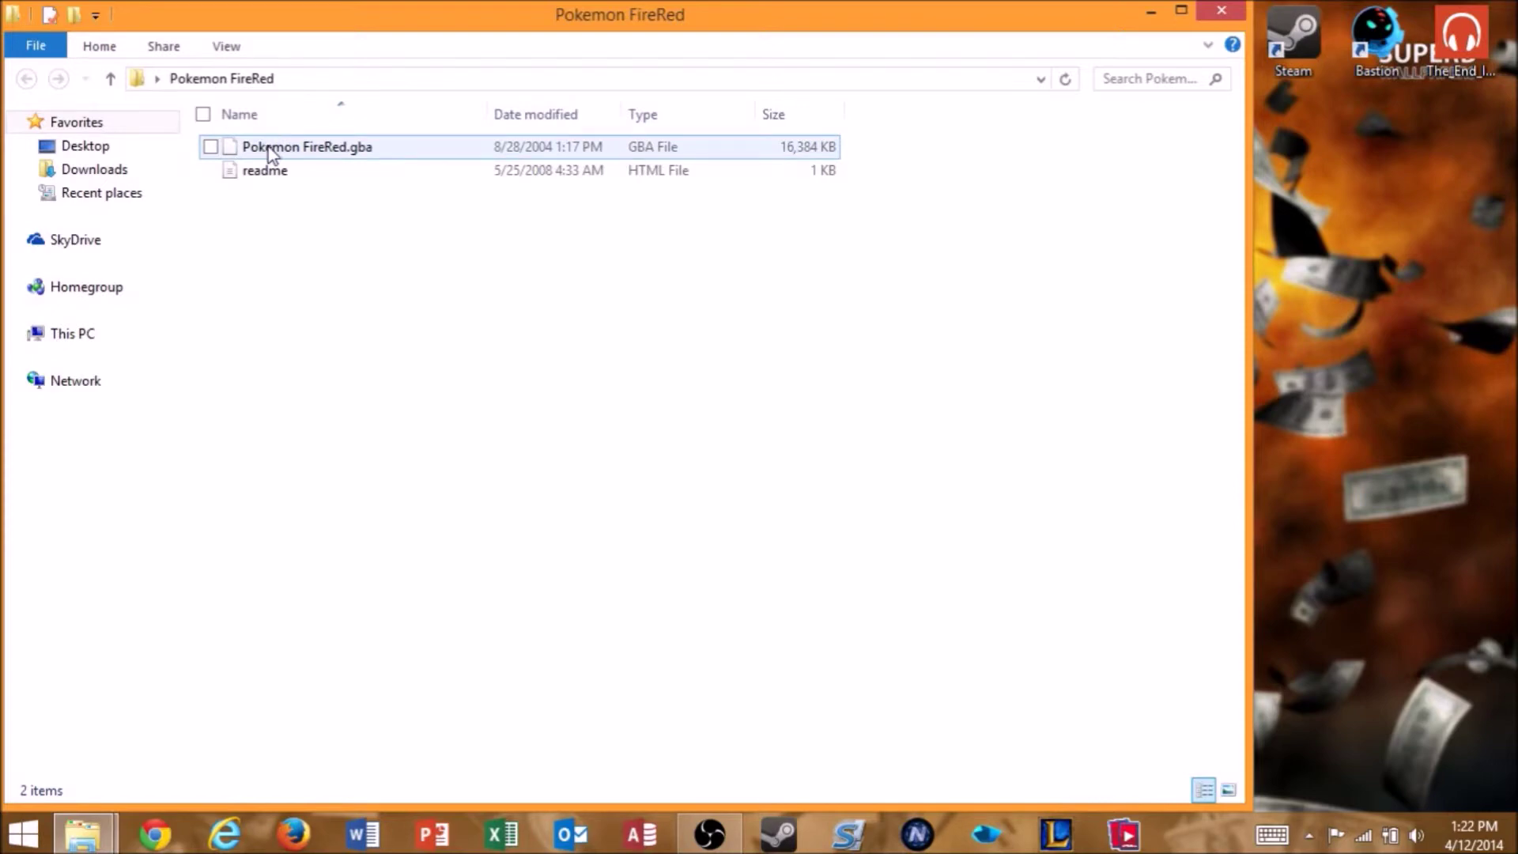
mouse_move(269, 152)
left_mouse_down()
mouse_move(952, 200)
mouse_move(1376, 269)
left_mouse_up()
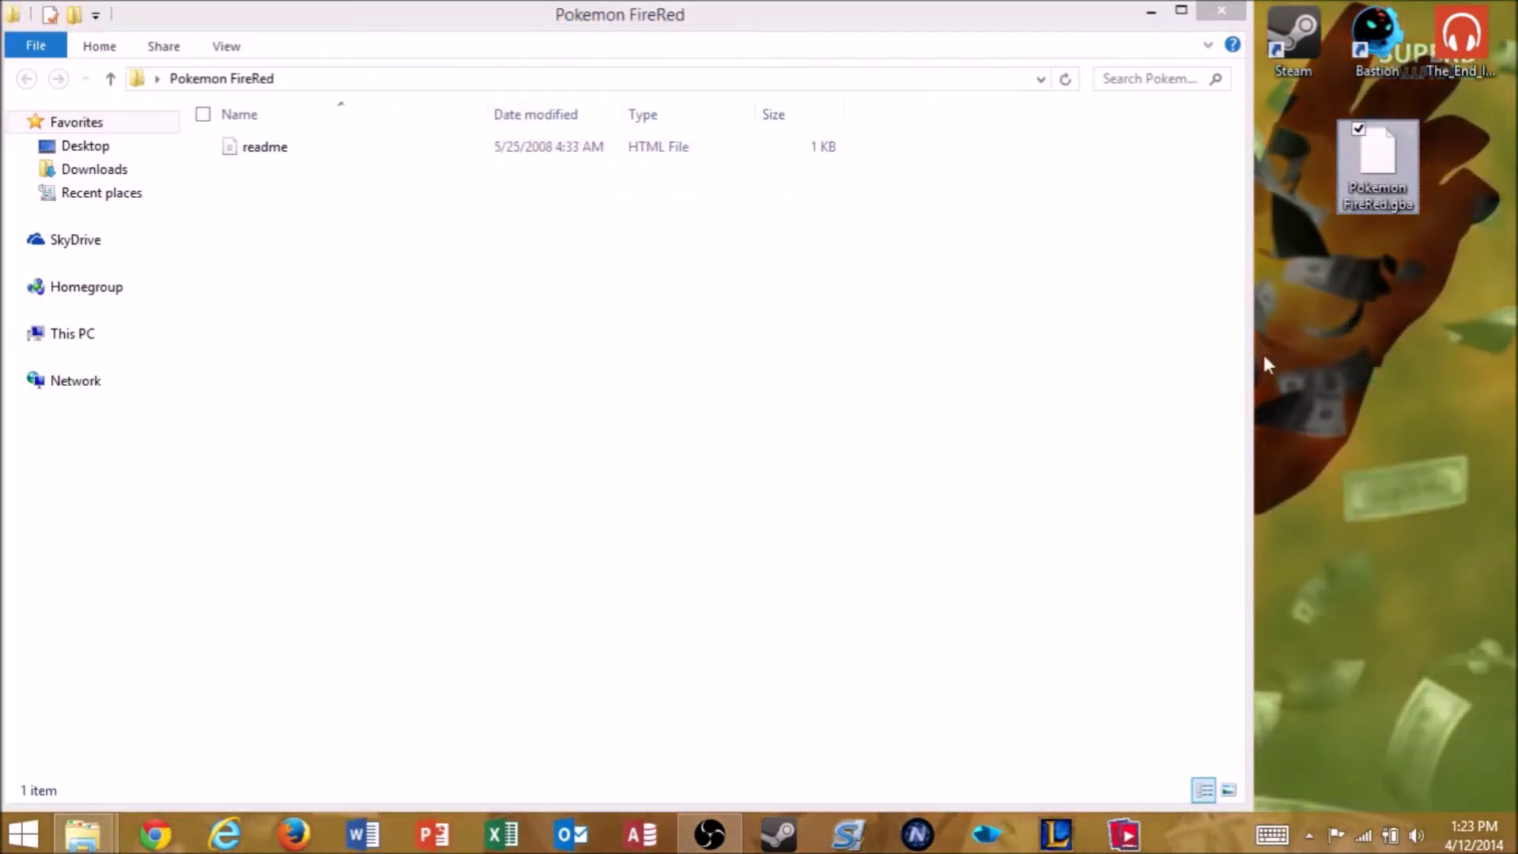
left_click(1222, 10)
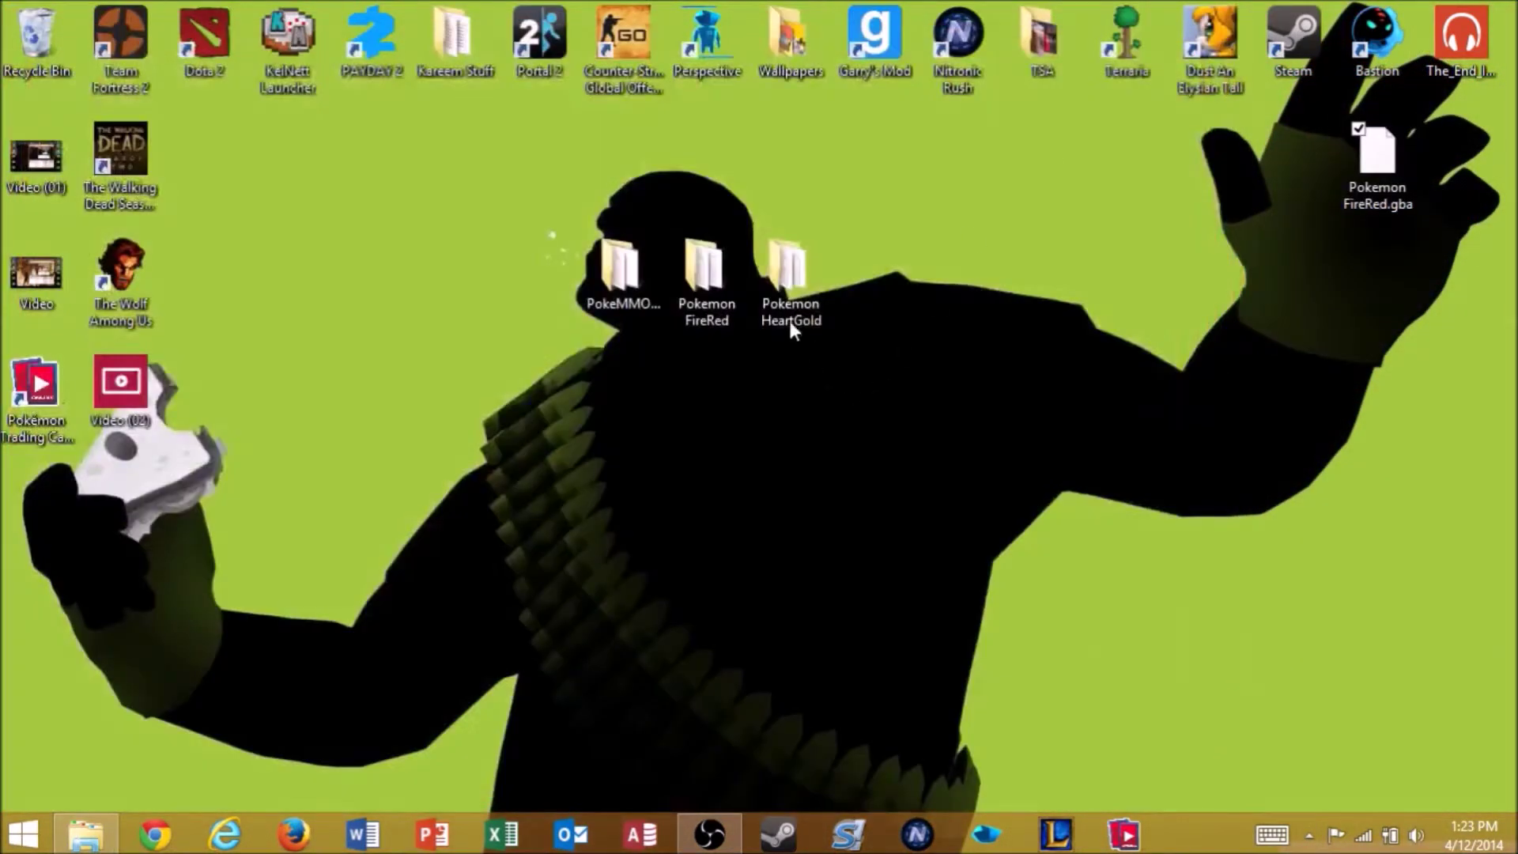
left_click(723, 288)
key("Delete")
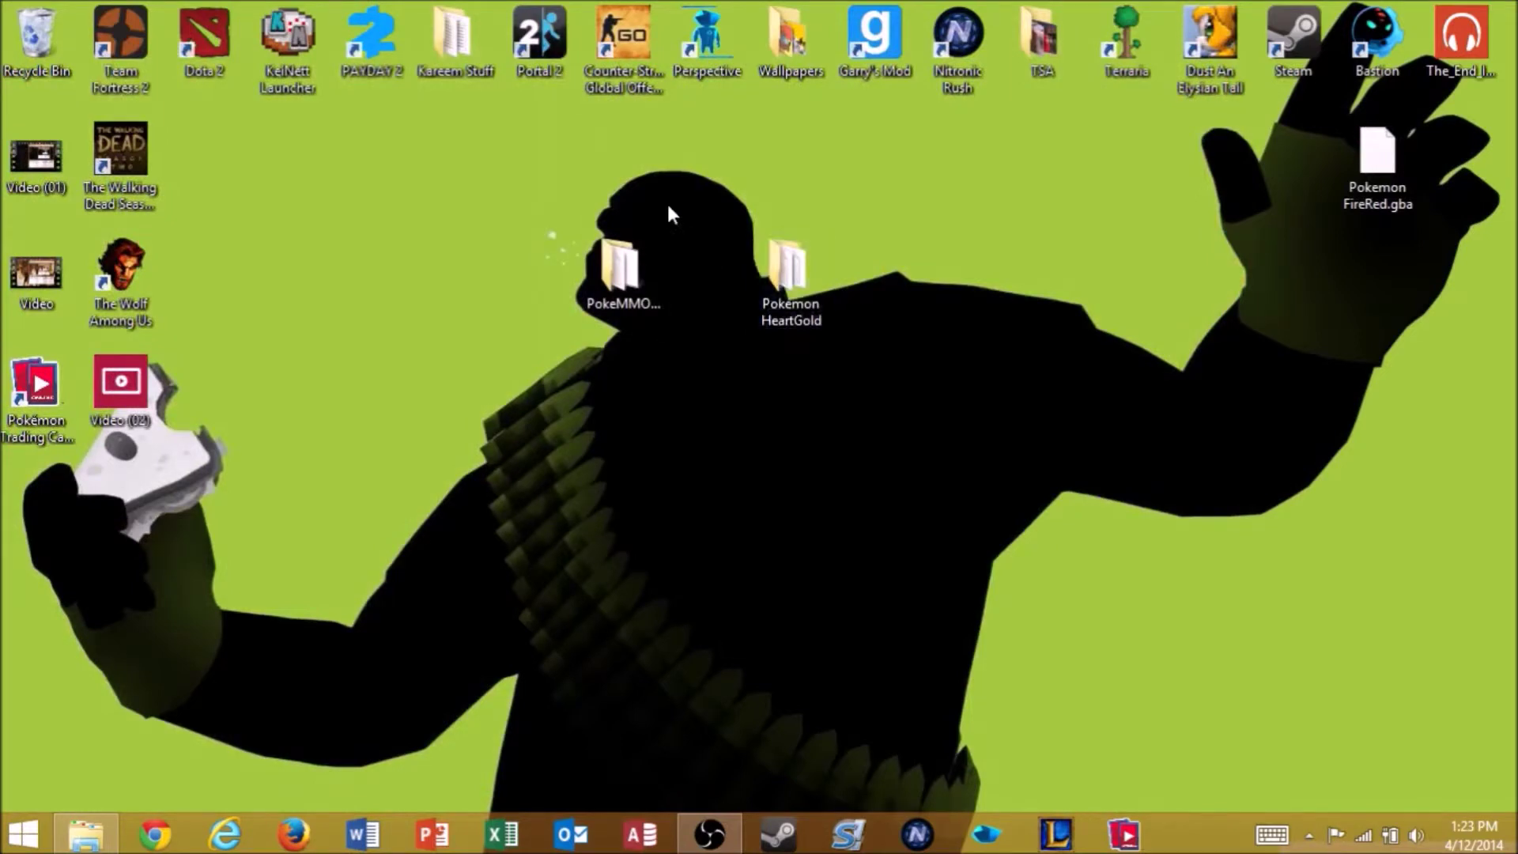
- Move Pokemon HeartGold.nds onto the desktop, delete its emptied folder, and reopen PokeMMO-Client
double_click(810, 268)
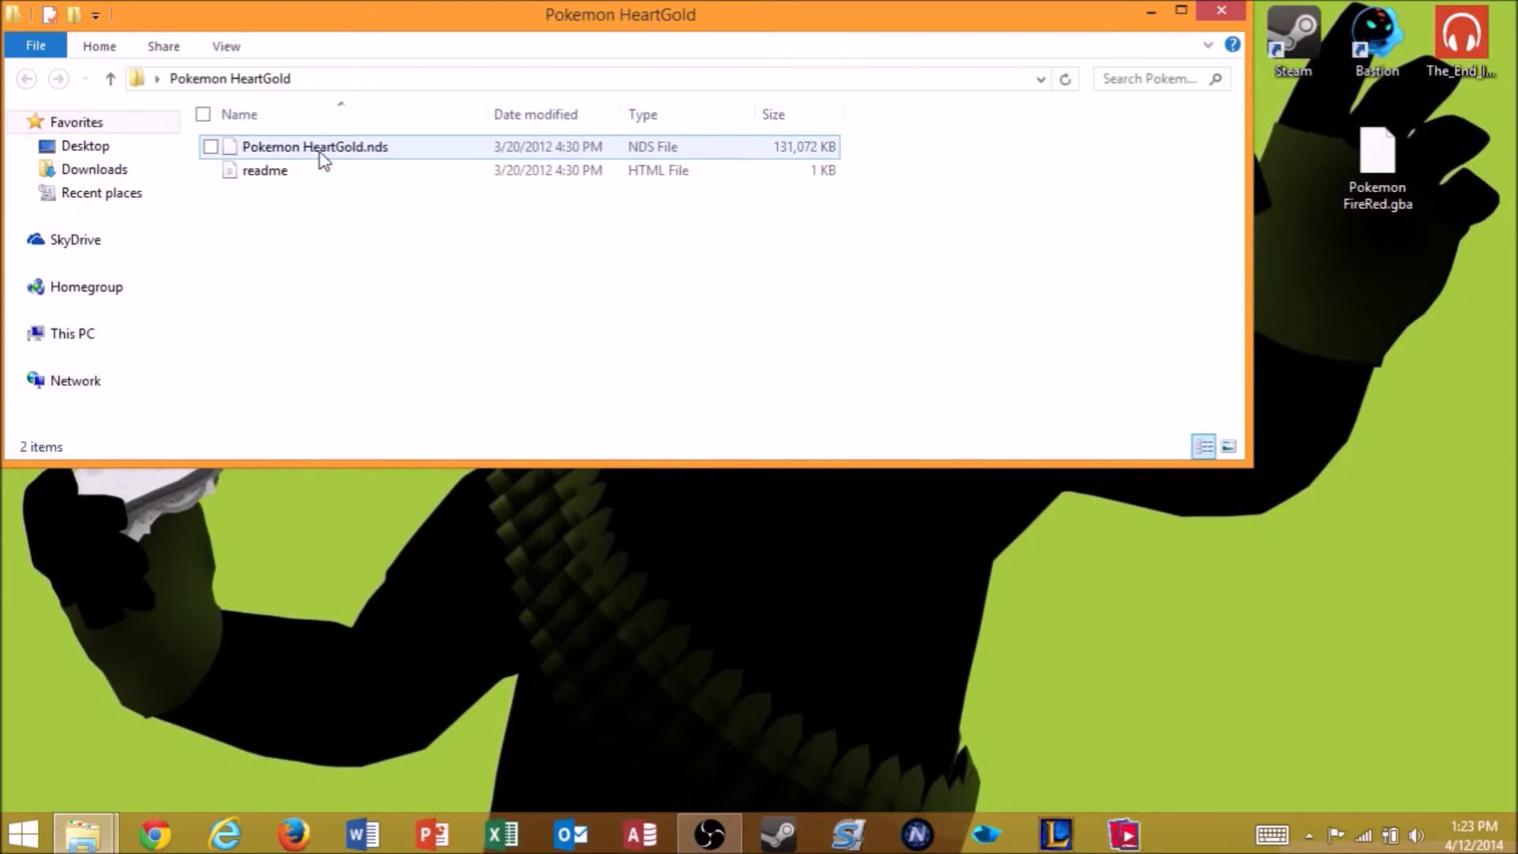
mouse_move(379, 154)
left_mouse_down()
mouse_move(1099, 178)
mouse_move(1307, 261)
mouse_move(1393, 319)
left_mouse_up()
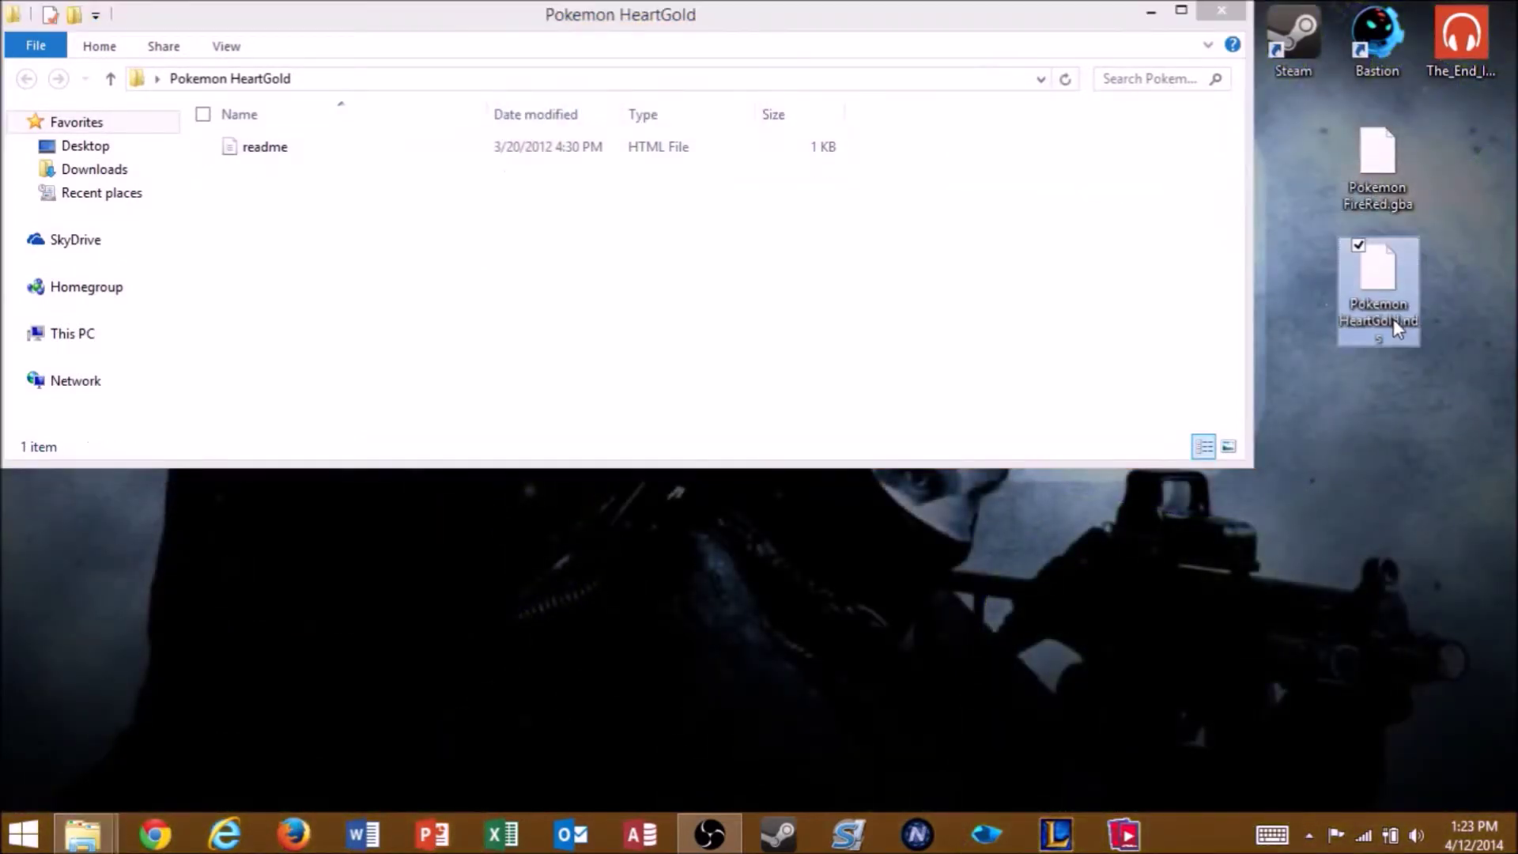
left_click(1097, 172)
left_click(1220, 14)
left_click(796, 299)
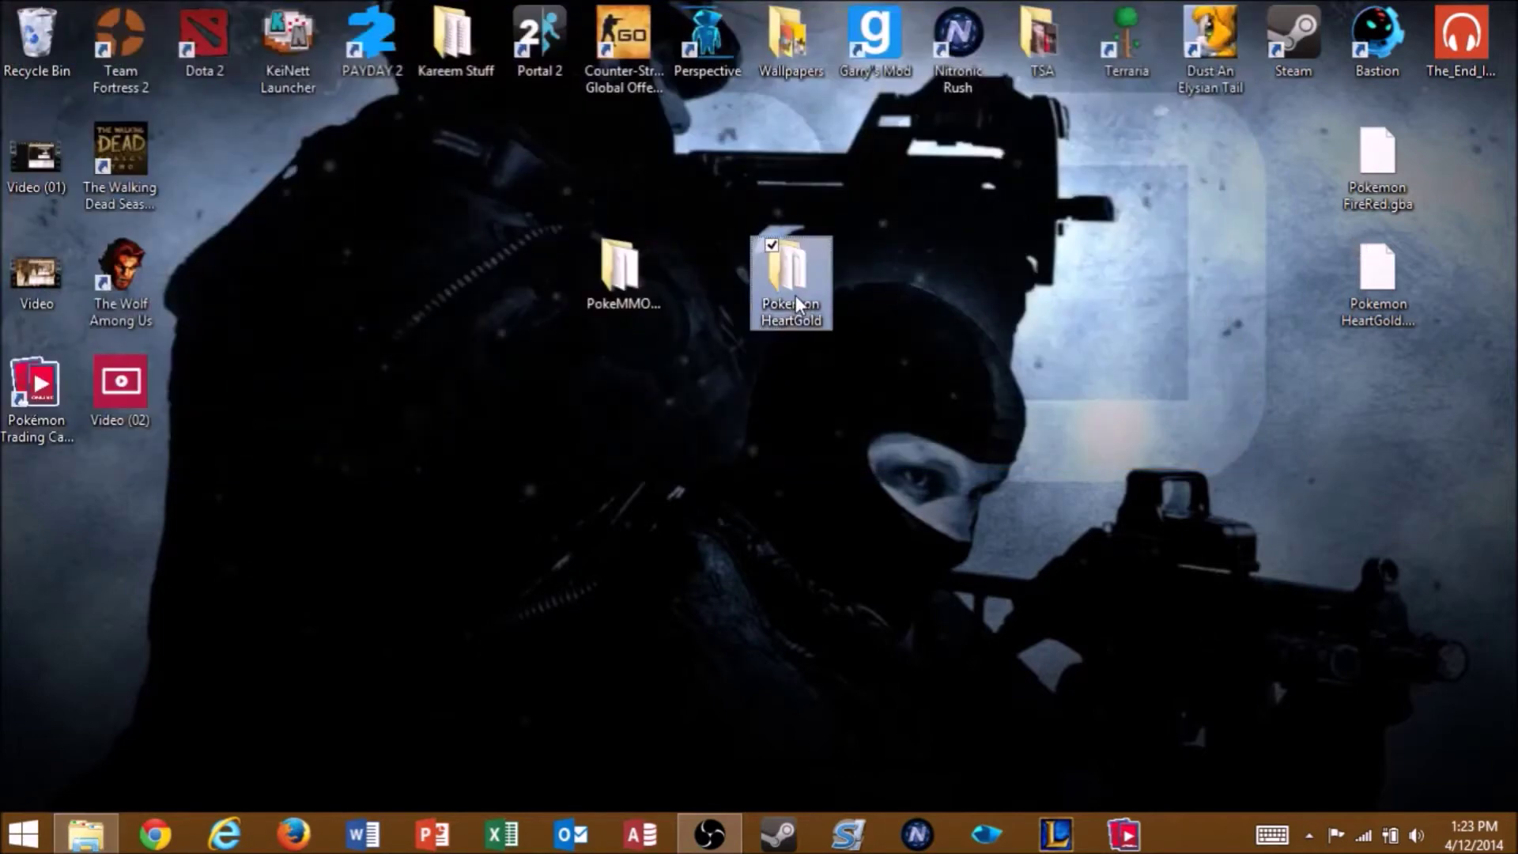
key("Delete")
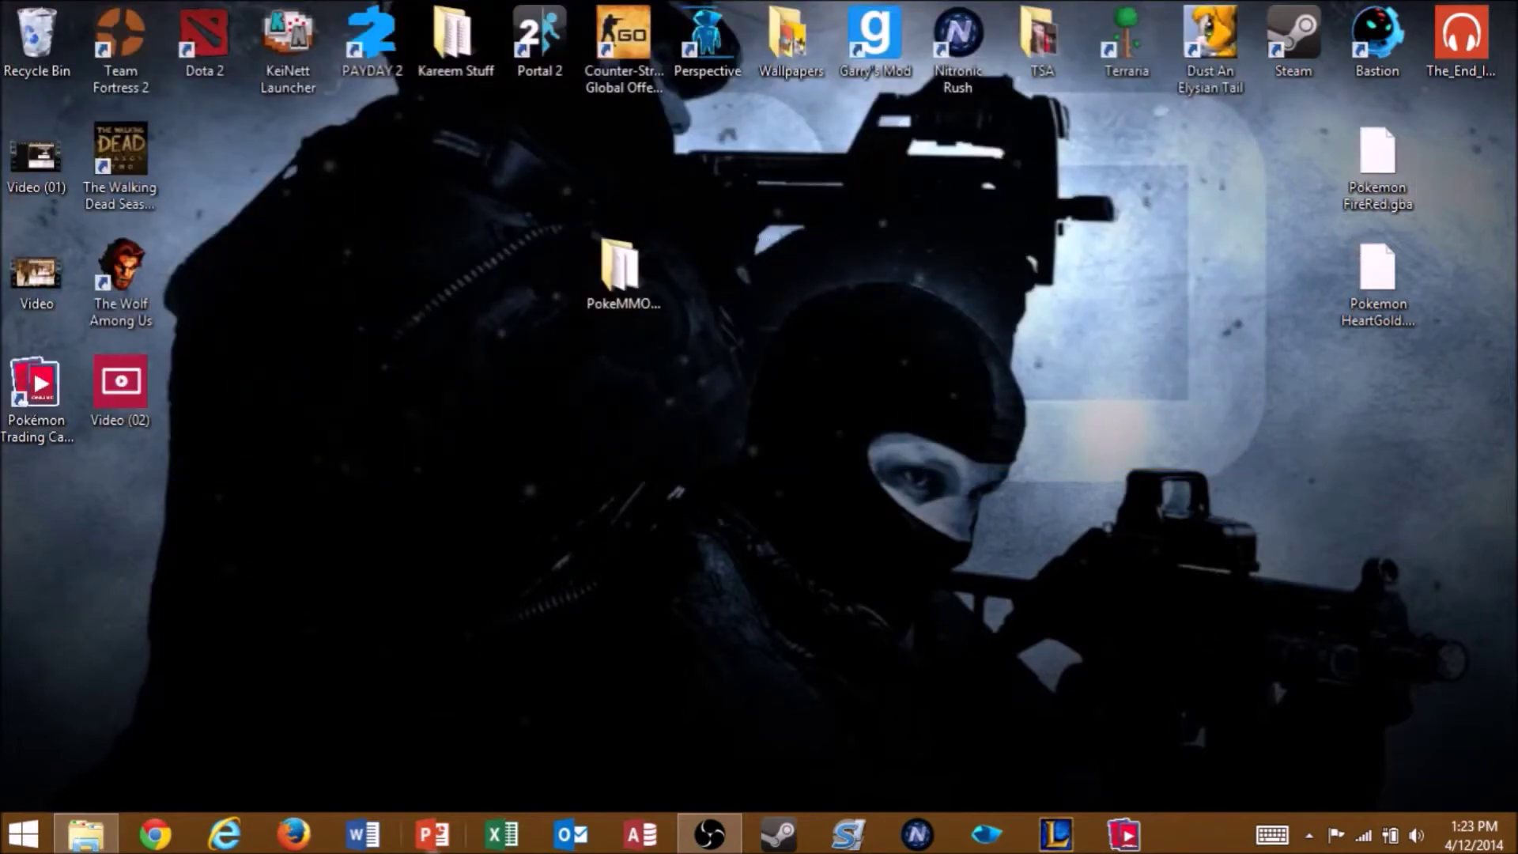
double_click(609, 283)
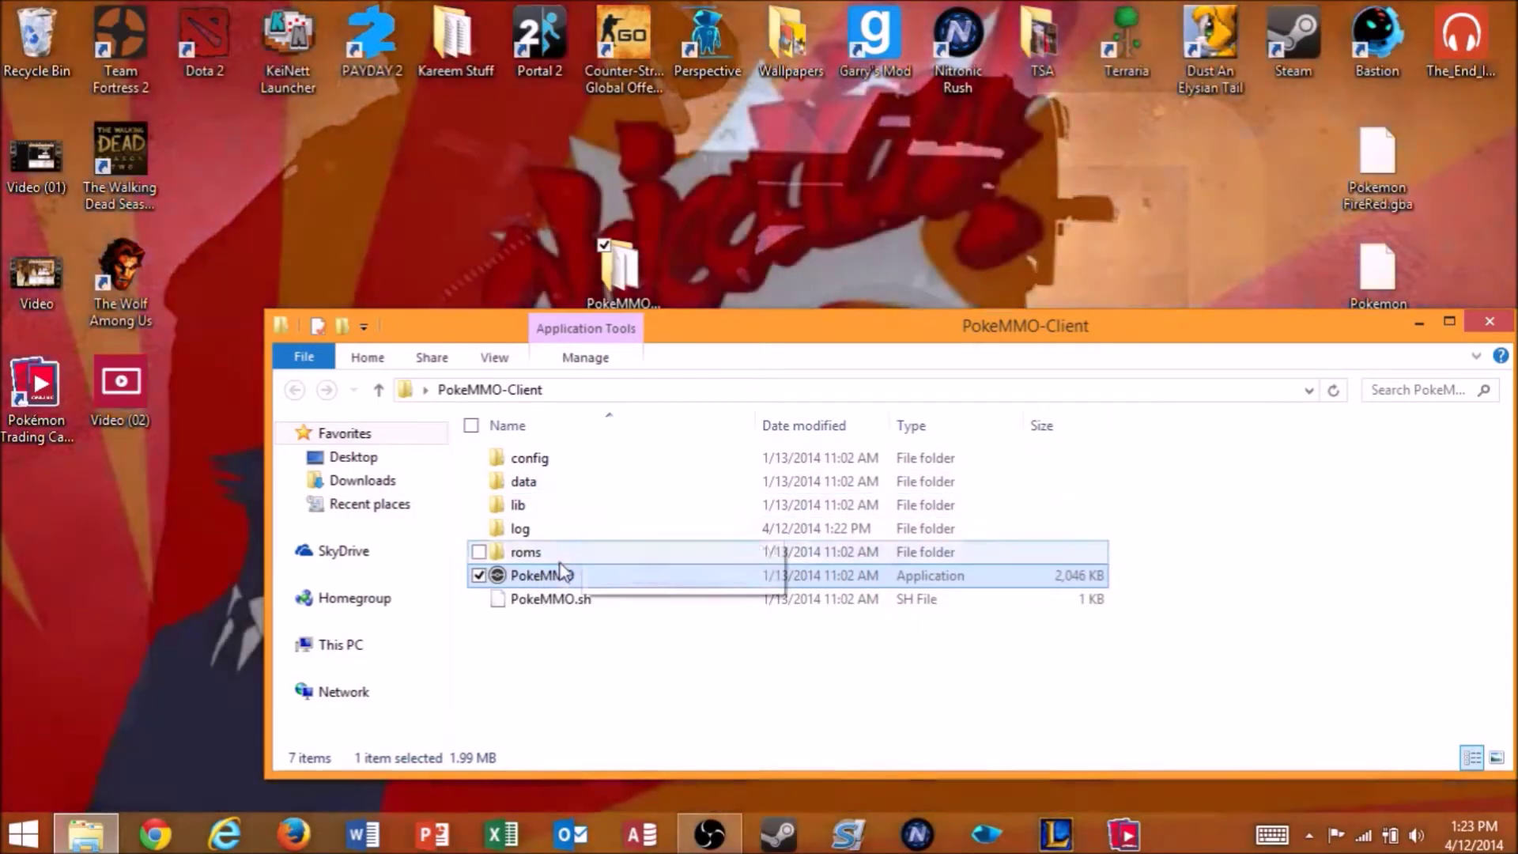
- Move Pokemon FireRed.gba and Pokemon HeartGold.nds from the desktop into the client's roms folder
double_click(560, 555)
left_click_drag(1289, 158, 1373, 326)
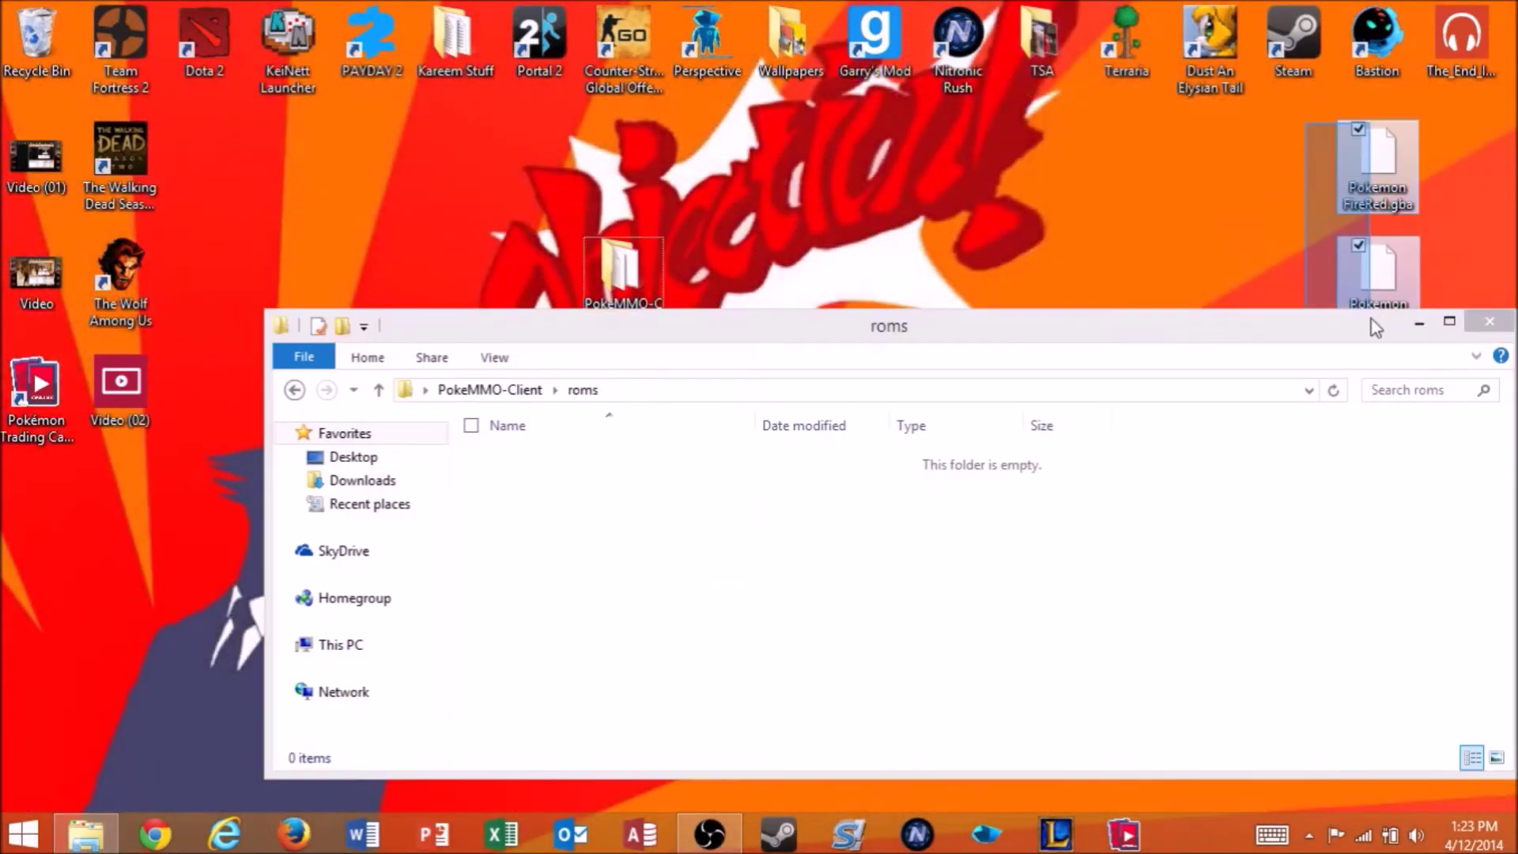
mouse_move(1377, 269)
left_mouse_down()
mouse_move(1186, 394)
mouse_move(865, 532)
mouse_move(595, 486)
left_mouse_up()
left_click(563, 533)
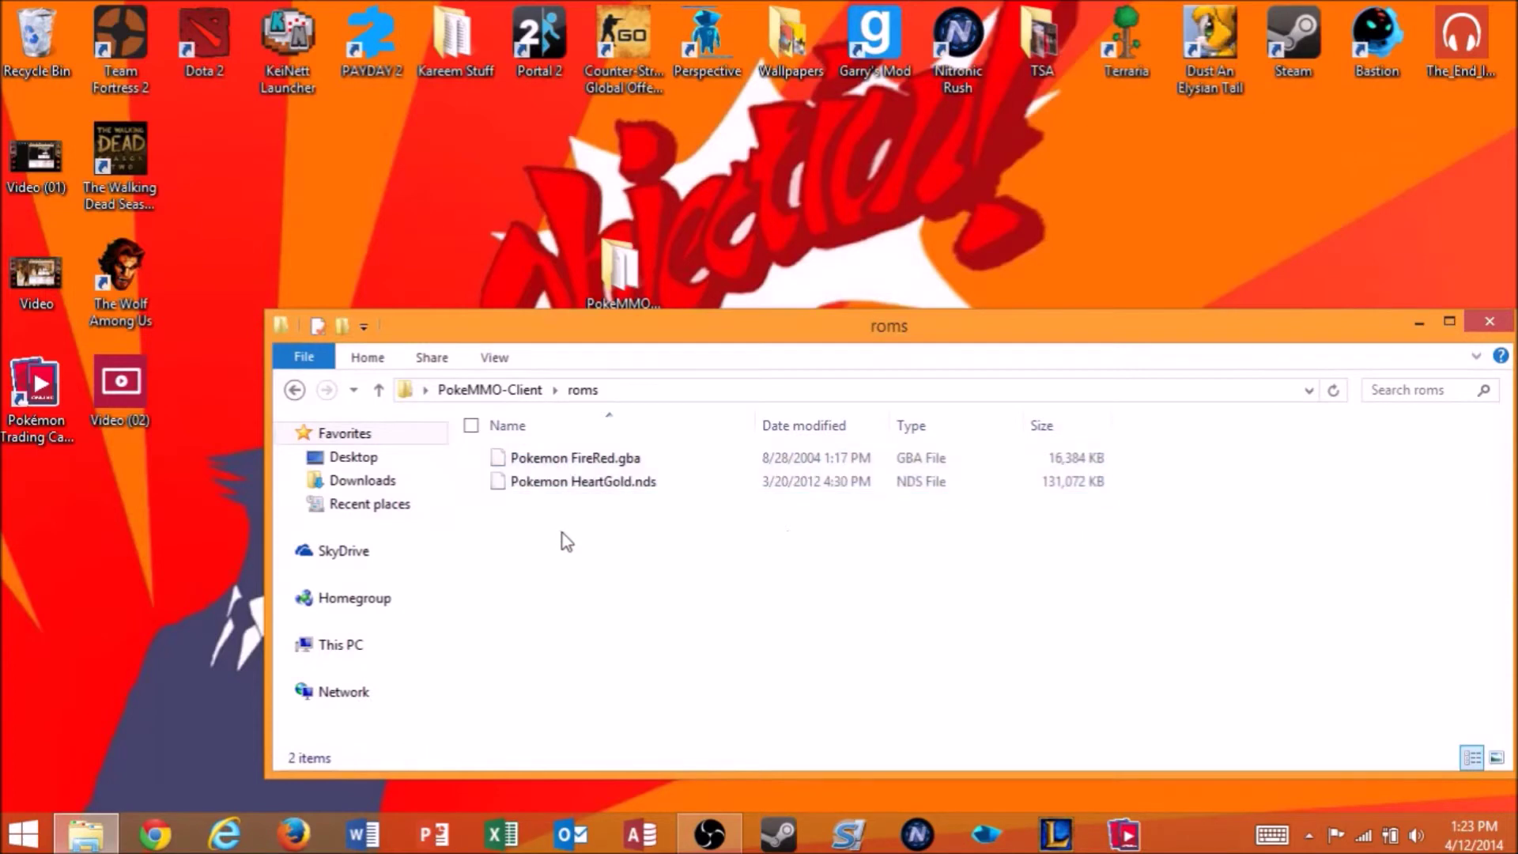
left_click(294, 389)
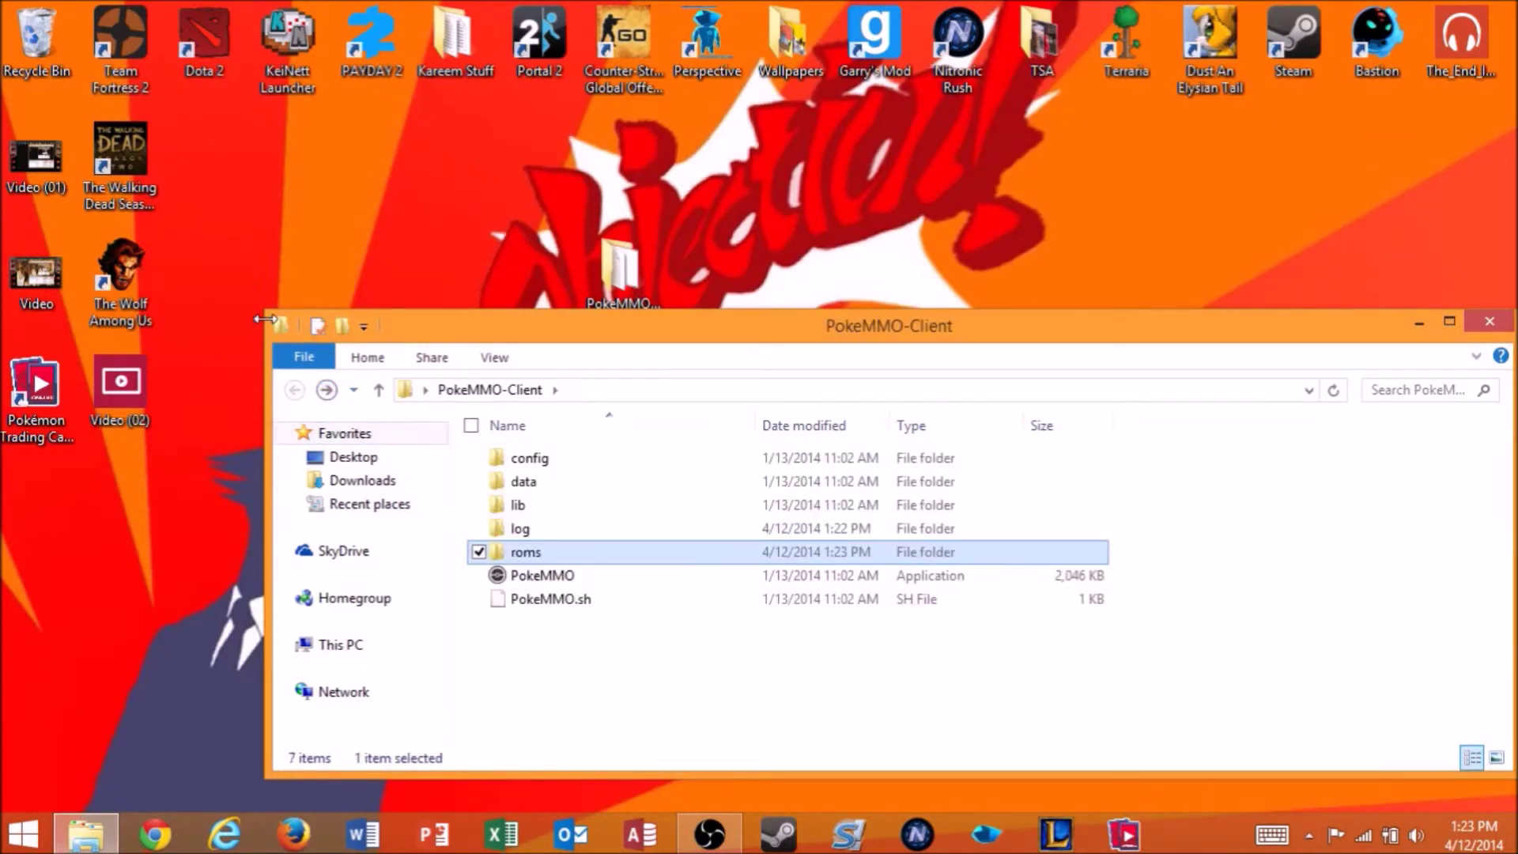
- Reposition the client window, confirm both ROMs are in roms, and launch PokeMMO again
mouse_move(264, 310)
left_mouse_down()
mouse_move(725, 198)
mouse_move(789, 126)
mouse_move(702, 70)
mouse_move(706, 32)
mouse_move(661, 36)
mouse_move(595, 148)
mouse_move(257, 357)
mouse_move(120, 354)
mouse_move(95, 331)
left_mouse_up()
mouse_move(1366, 338)
left_mouse_down()
mouse_move(1278, 240)
mouse_move(1358, 13)
mouse_move(1245, 303)
mouse_move(1329, 375)
mouse_move(1352, 473)
mouse_move(1346, 346)
mouse_move(1311, 358)
left_mouse_up()
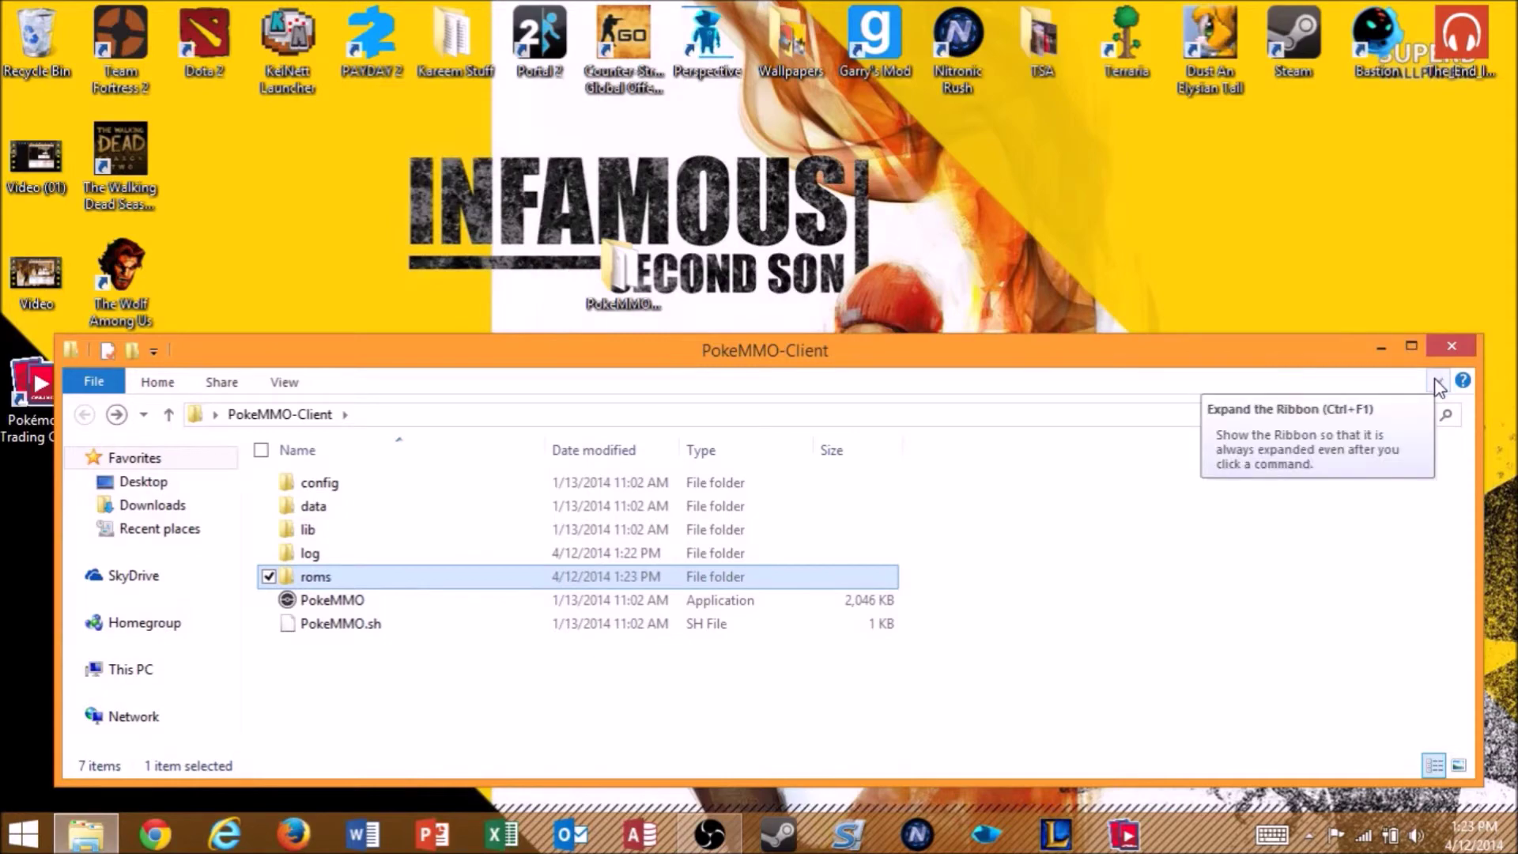
double_click(342, 580)
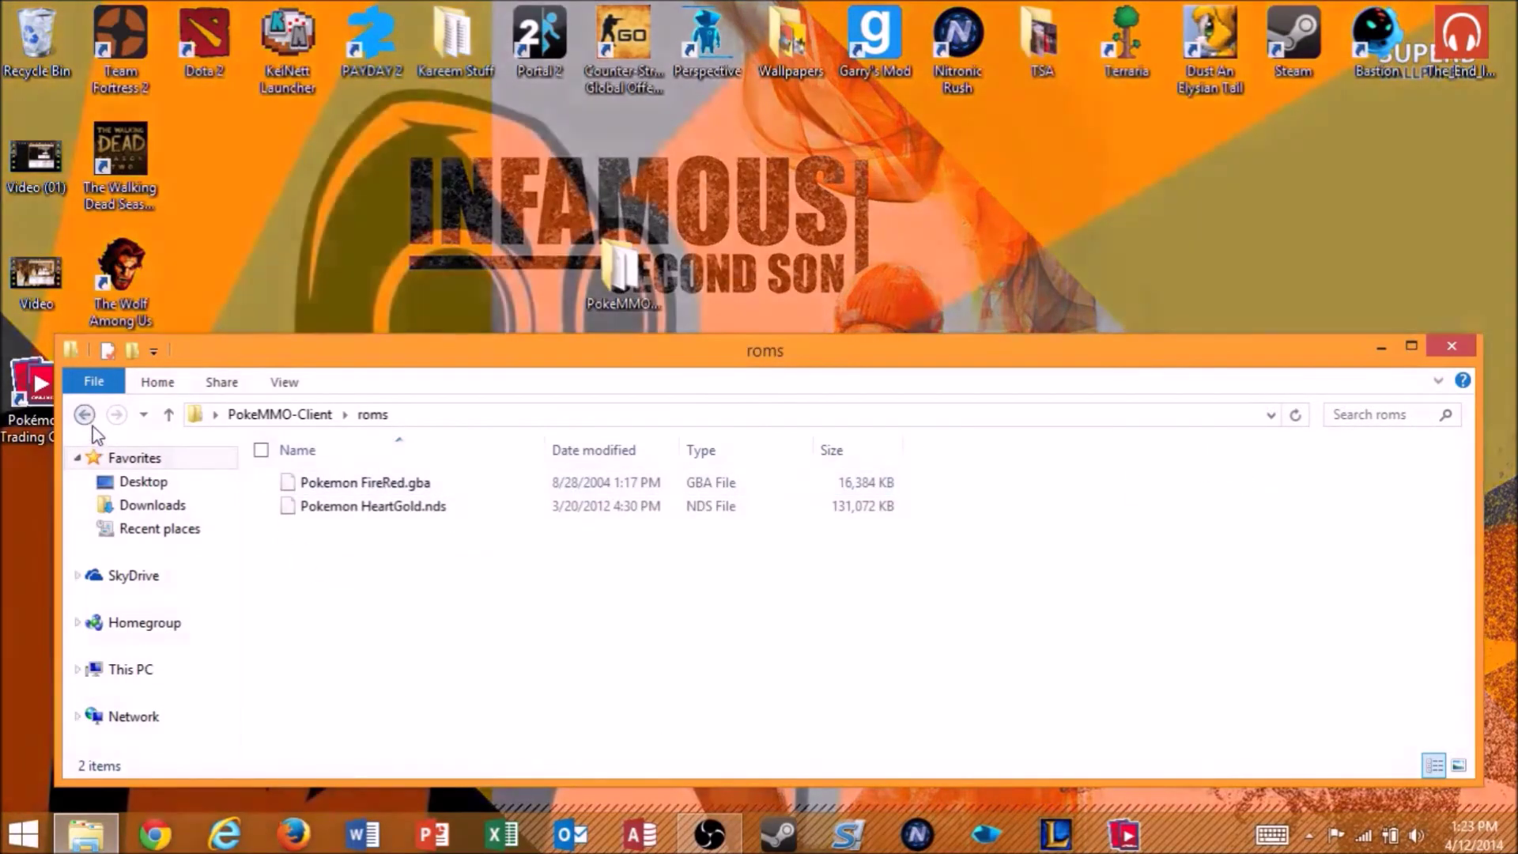
left_click(84, 414)
double_click(378, 605)
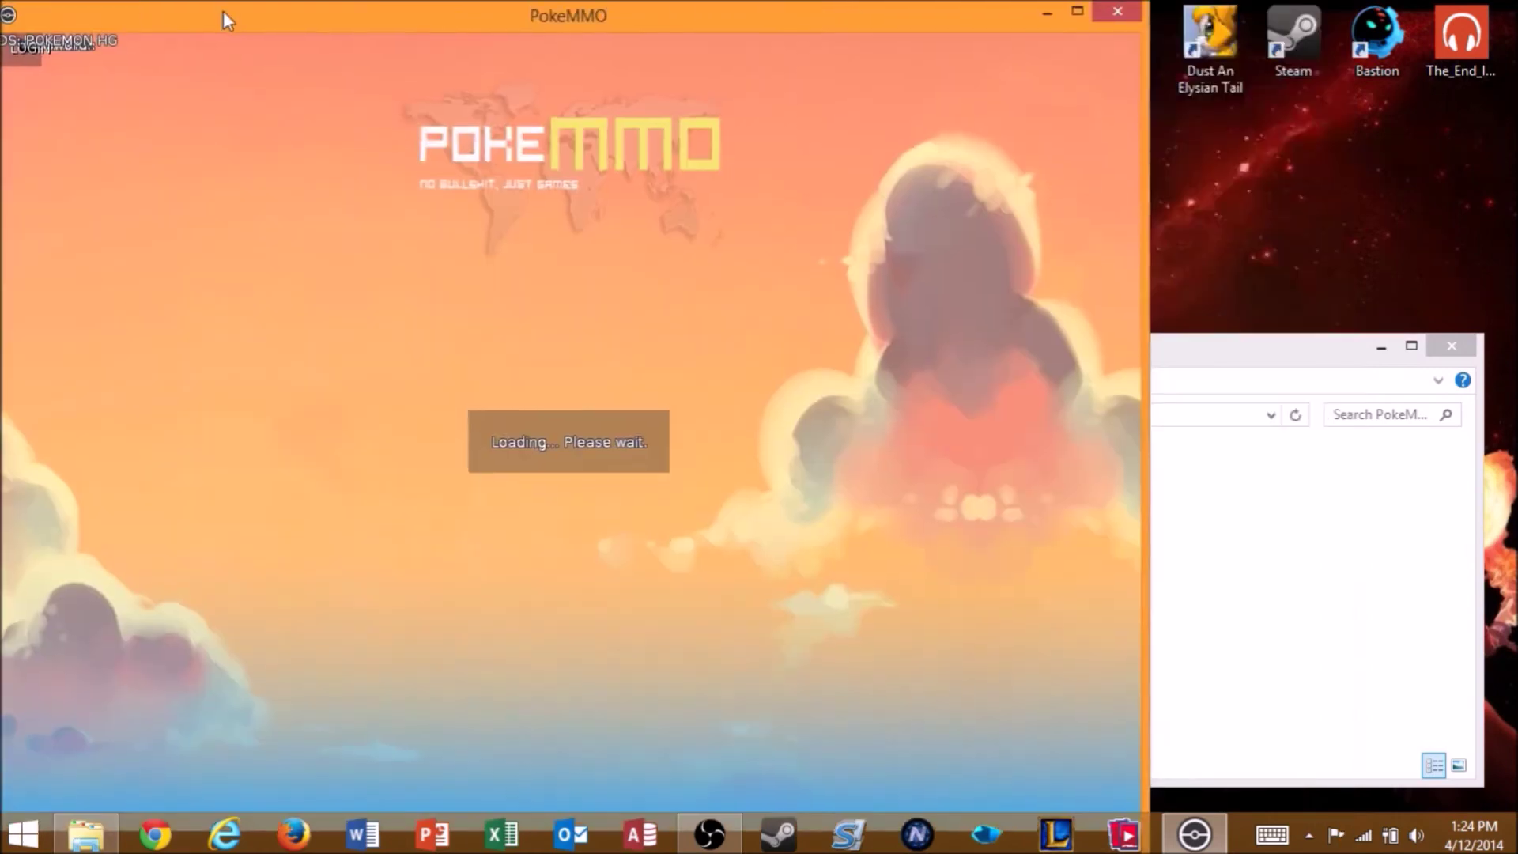
- Move the PokeMMO window and maximize it at the login screen with both ROMs loaded
left_click_drag(223, 11, 466, 36)
left_click(1342, 30)
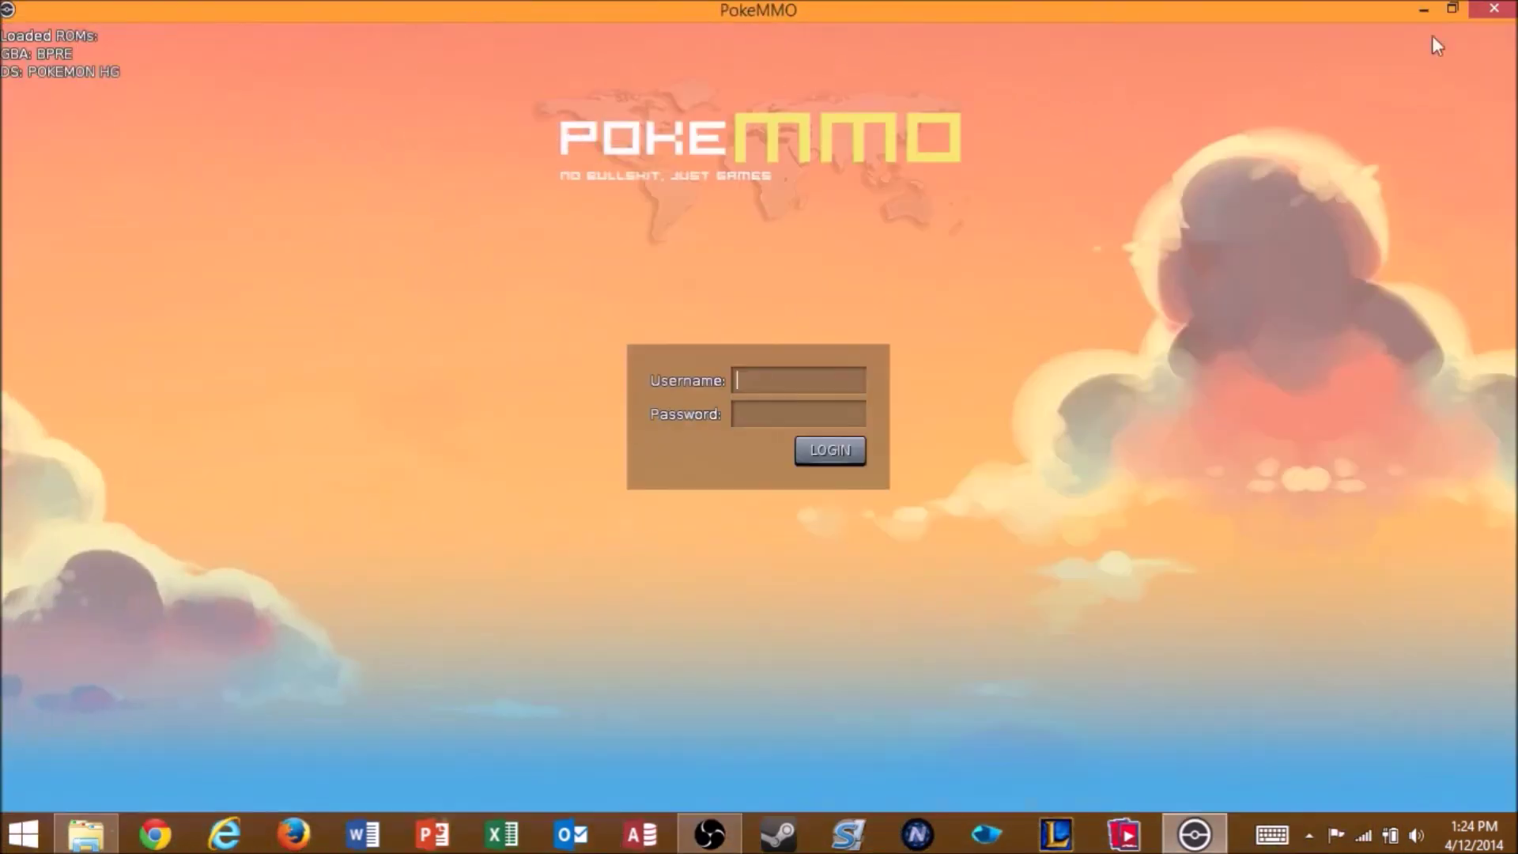